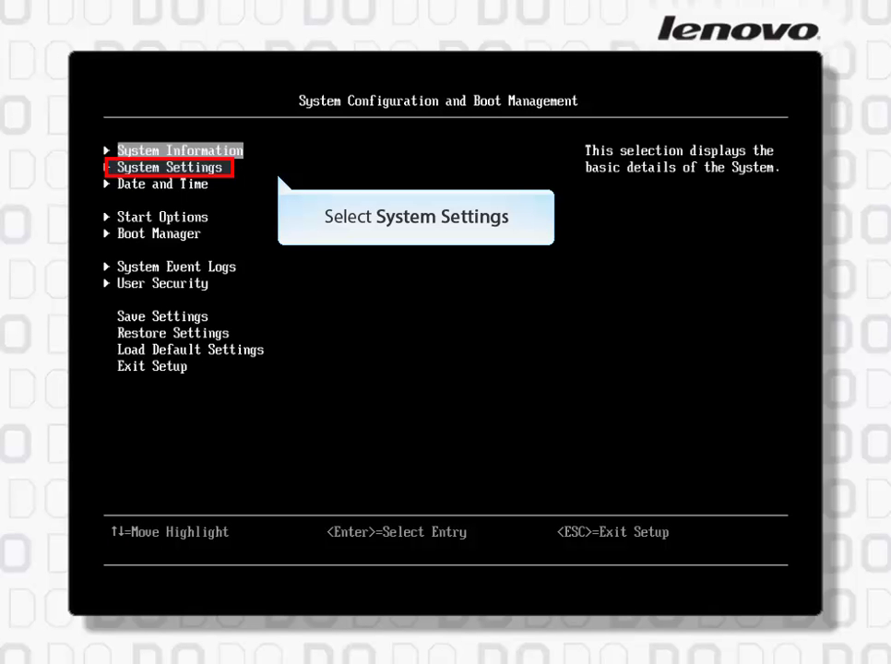
# Go through System Settings > Network to the first MAC port's Emulex 10G NIC selection page.
pyautogui.press('Down')
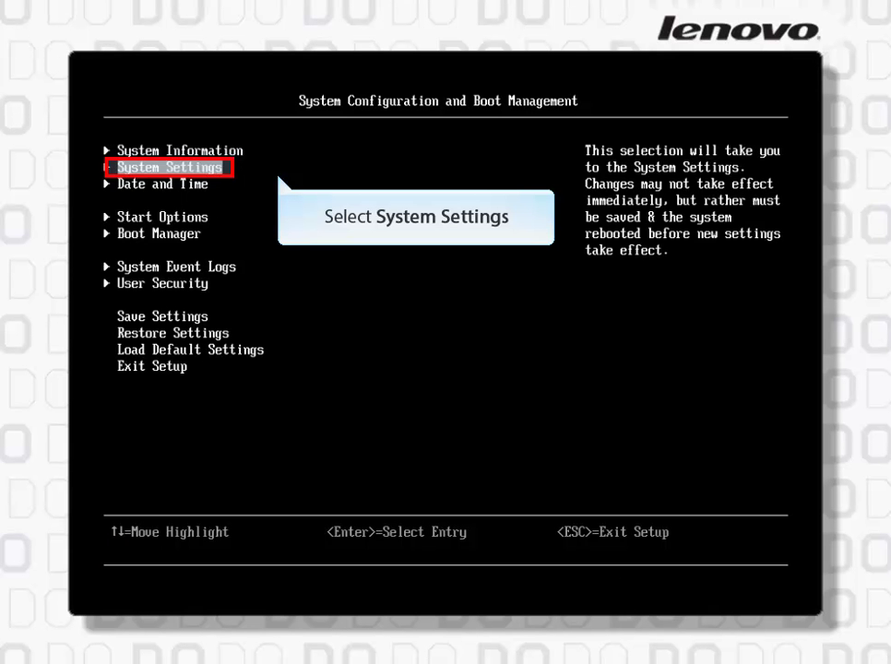
pyautogui.press('Return')
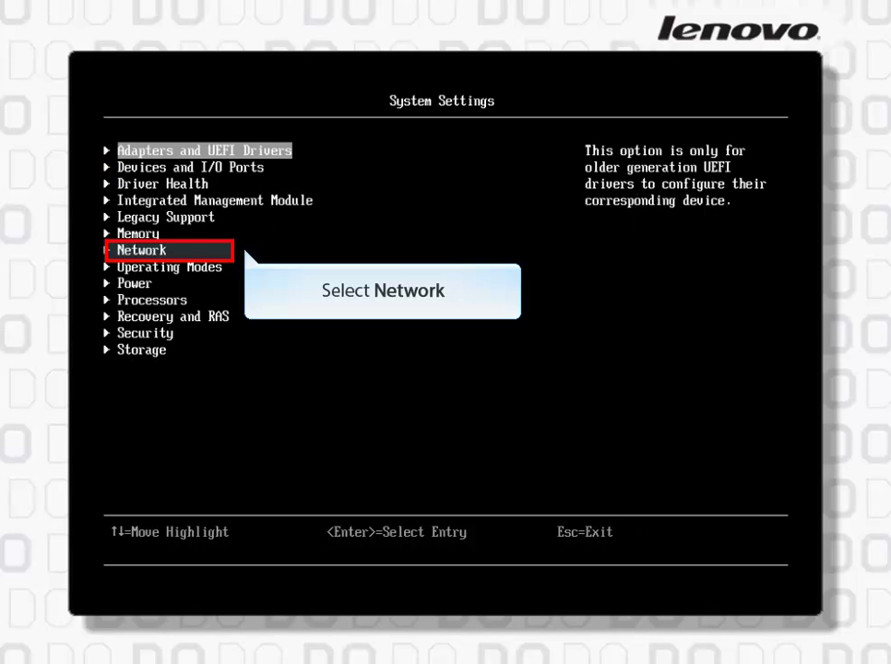
pyautogui.press('Down')
pyautogui.press('Down')
pyautogui.press('Down')
pyautogui.press('Down')
pyautogui.press('Down')
pyautogui.press('Down')
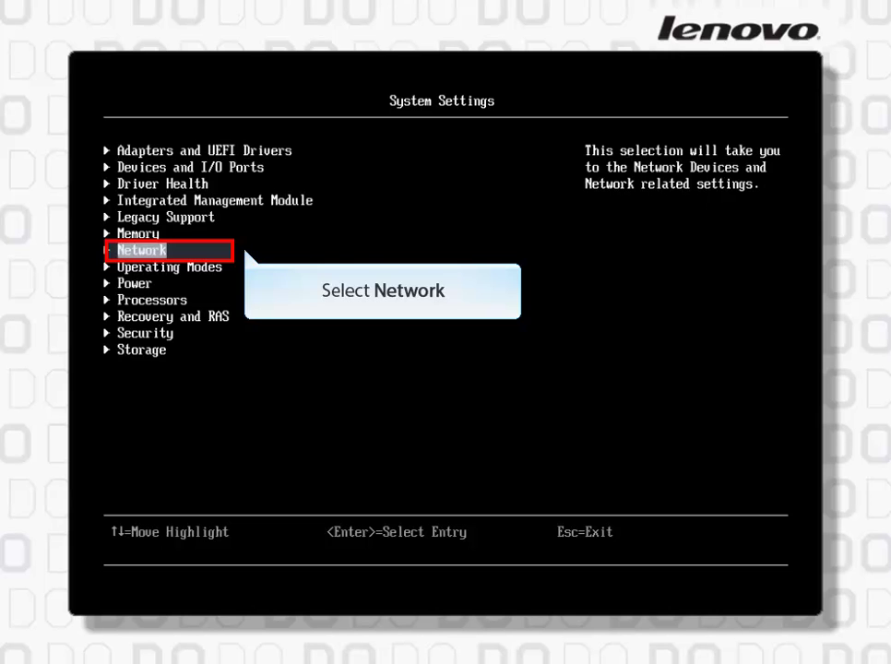
pyautogui.press('Return')
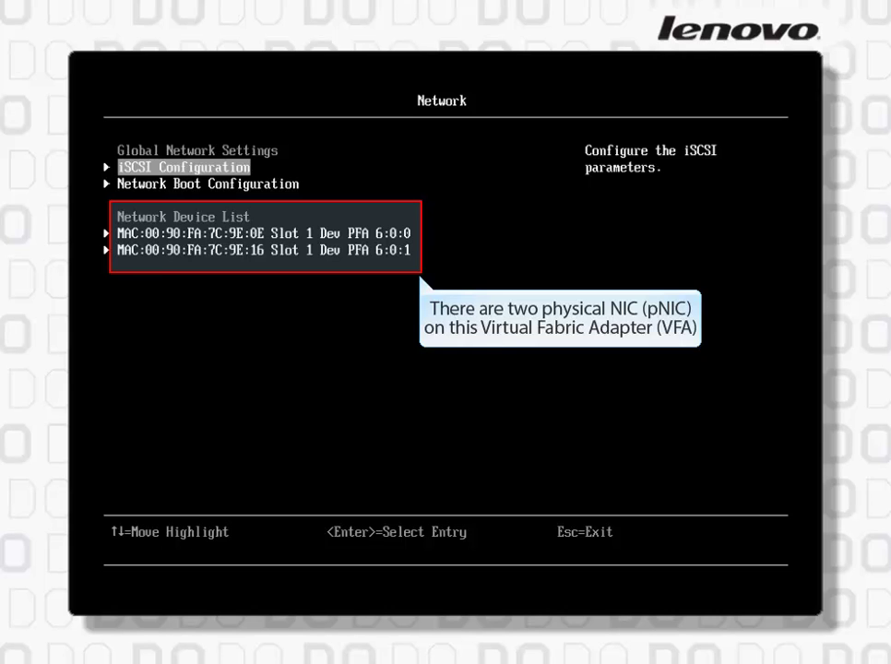
pyautogui.press('Down')
pyautogui.press('Down')
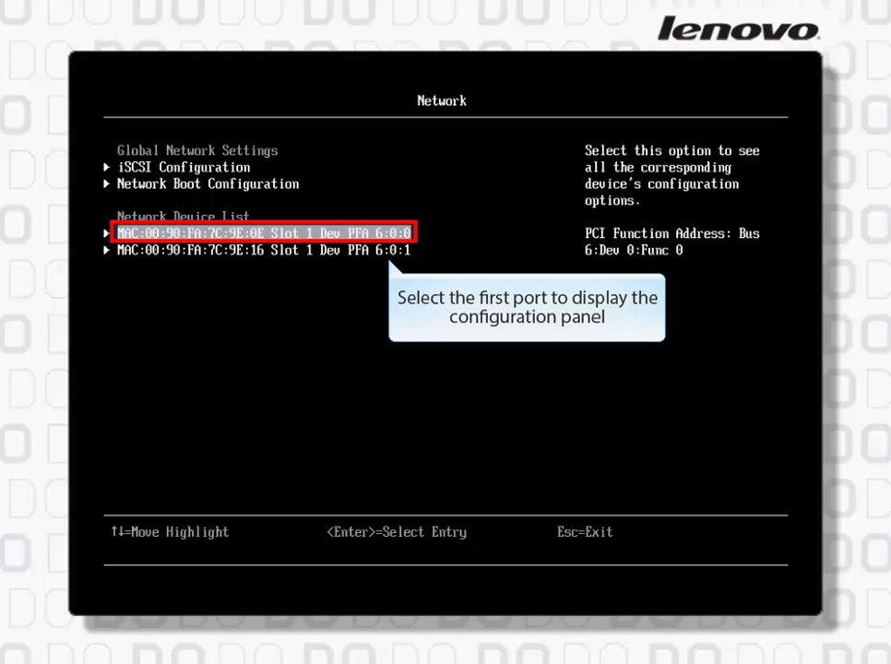
pyautogui.press('Return')
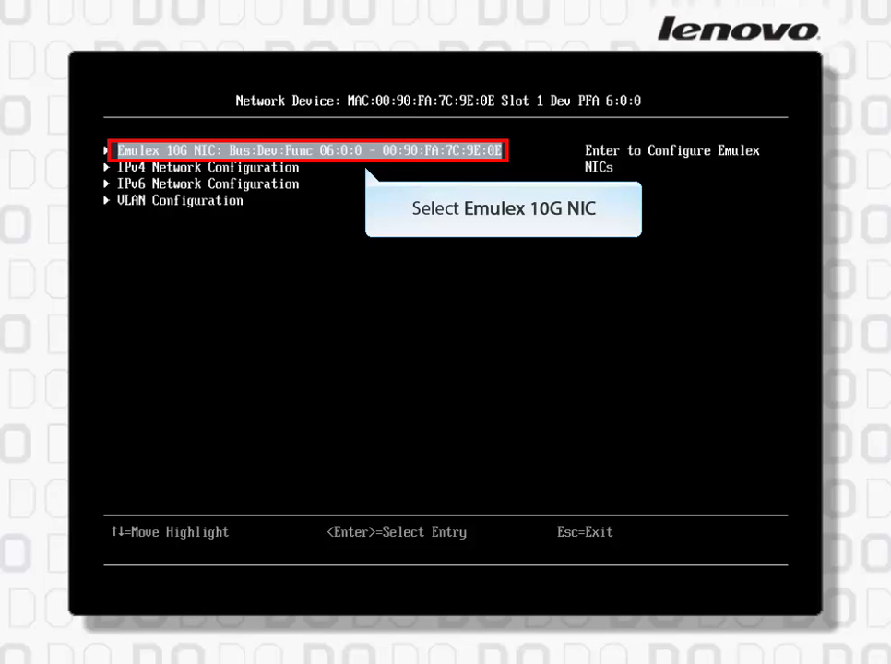
pyautogui.press('Return')
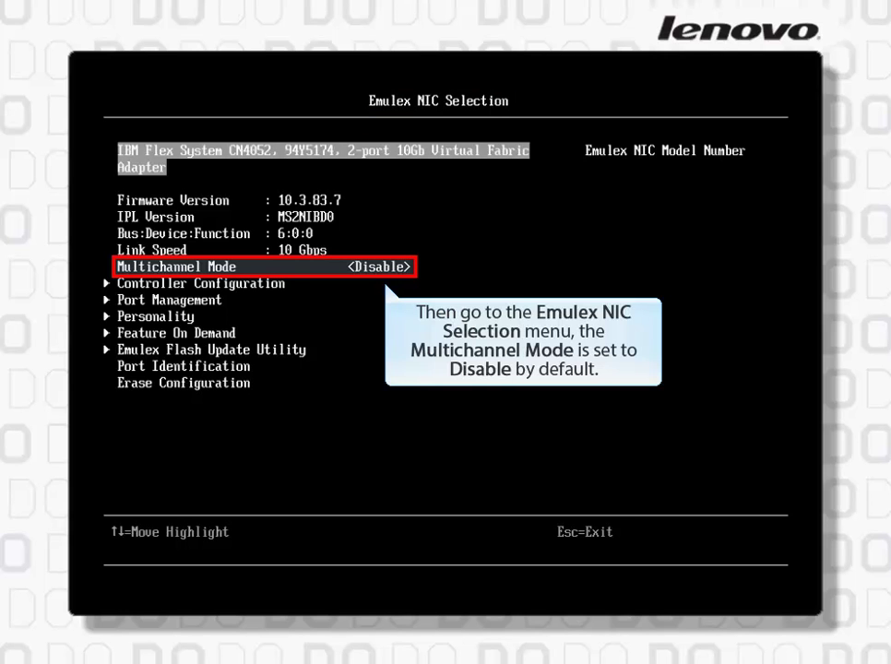
pyautogui.press('Down')
pyautogui.press('Down')
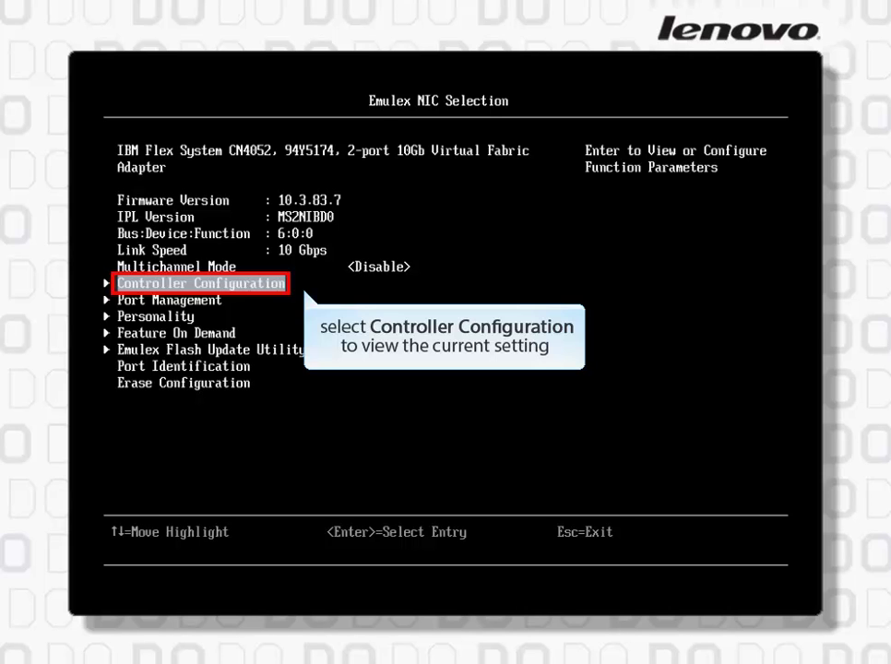
pyautogui.press('Return')
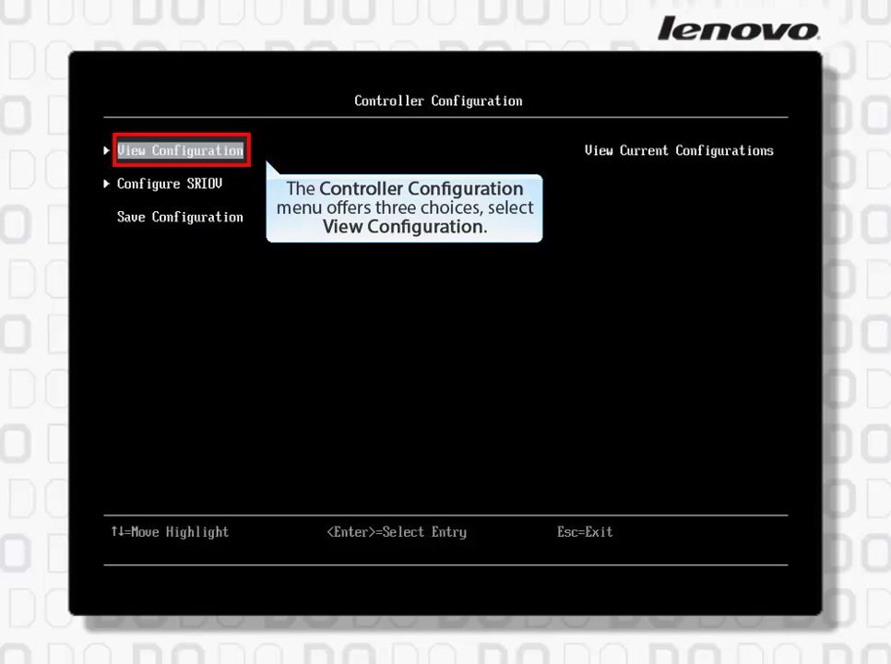
pyautogui.press('Return')
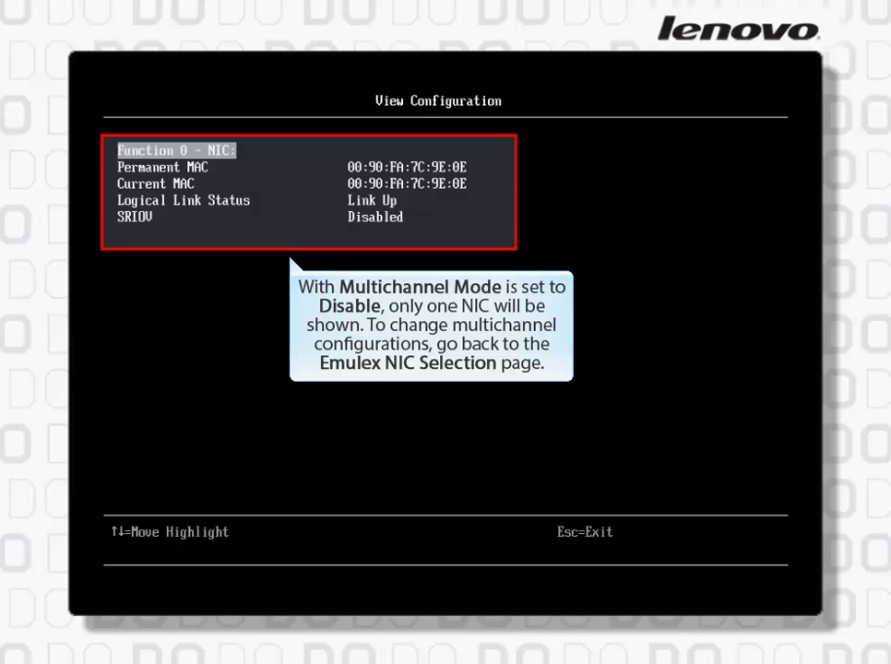
pyautogui.press('Escape')
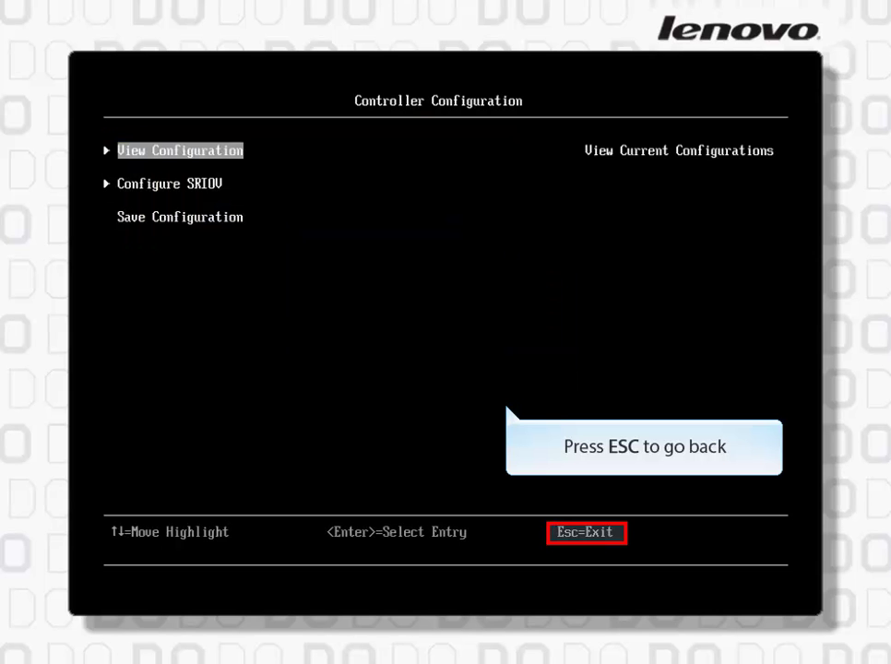
pyautogui.press('Escape')
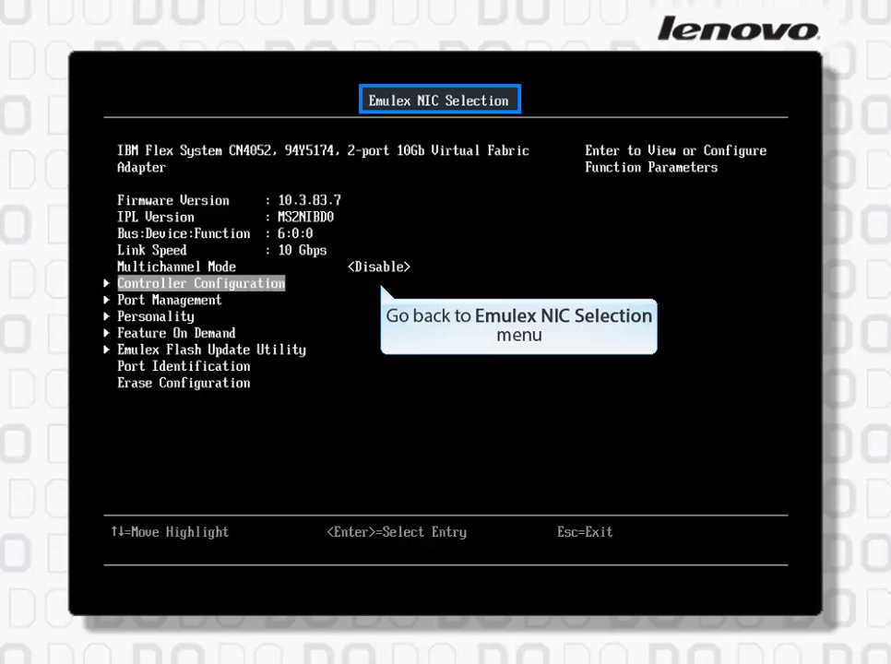
# Change Multichannel Mode from Disable to Switch Independent Mode.
pyautogui.press('Up')
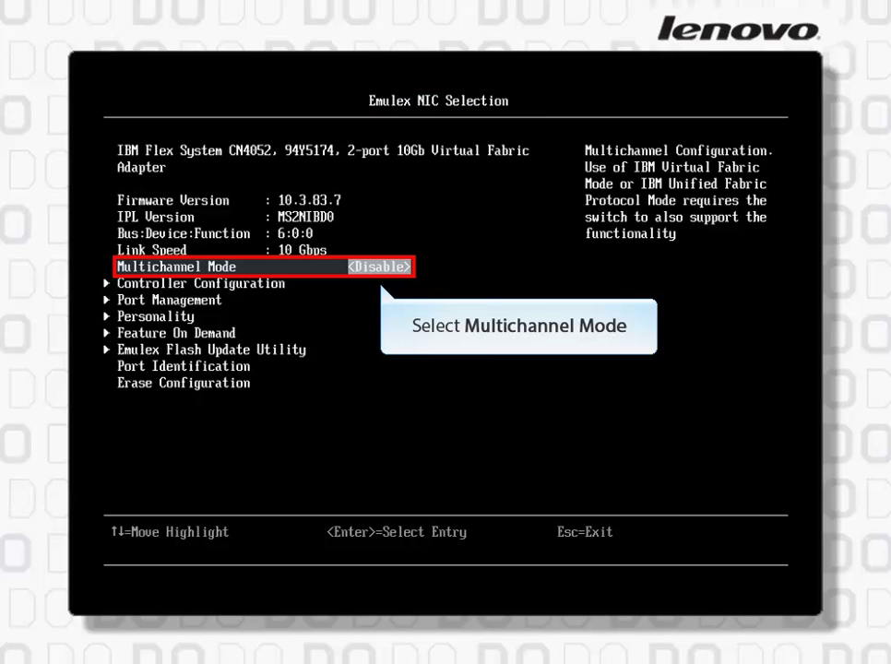
pyautogui.press('Return')
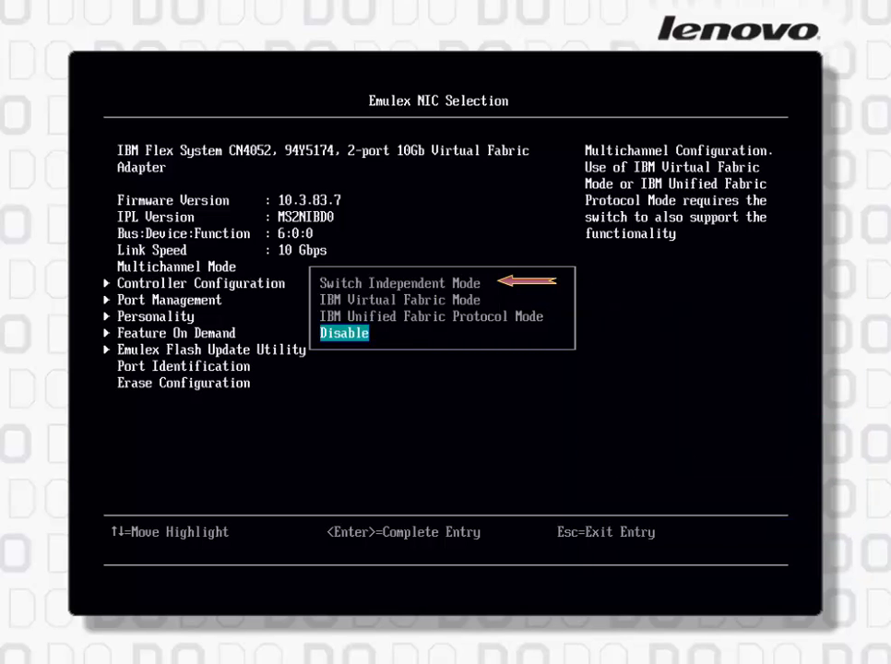
pyautogui.press('Up')
pyautogui.press('Up')
pyautogui.press('Up')
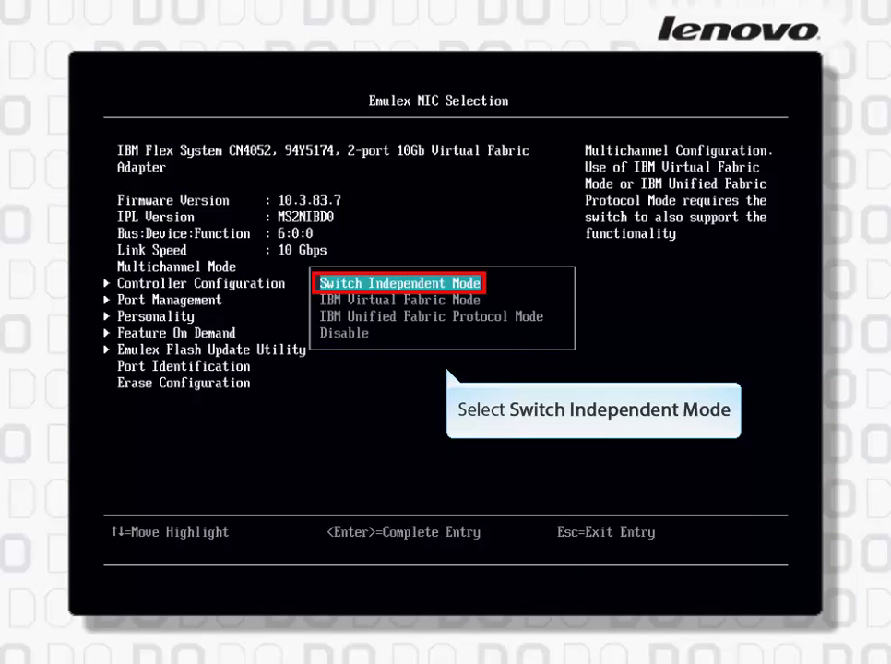
pyautogui.press('Return')
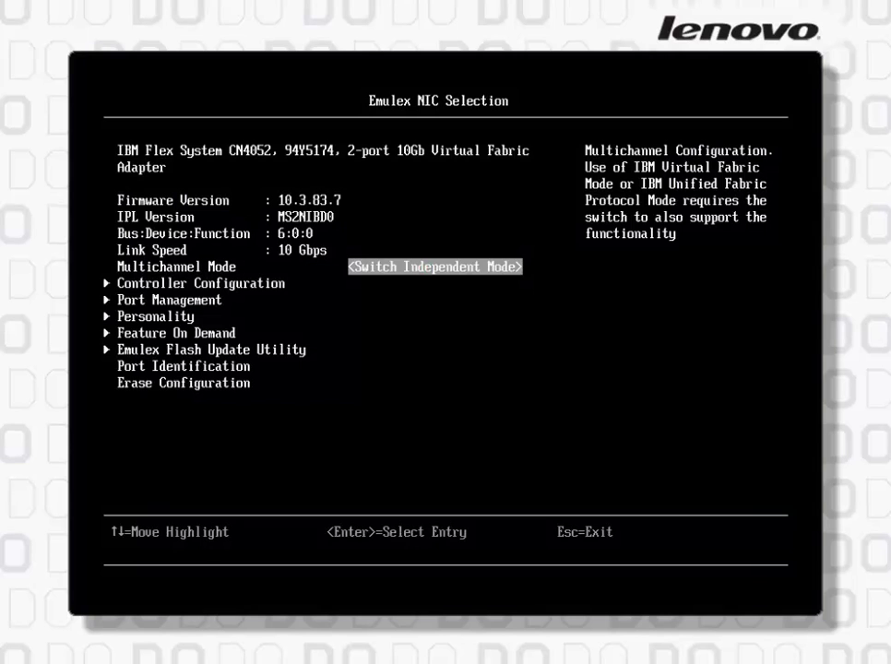
pyautogui.press('Down')
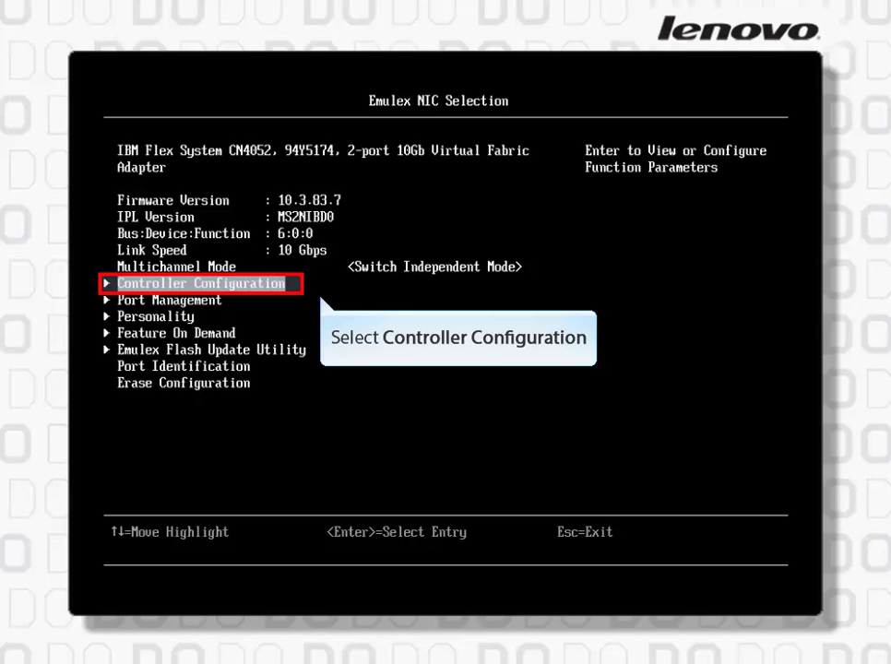
# In Controller Configuration, view the current configuration listing four NIC functions in Switch Independent Mode.
pyautogui.press('Return')
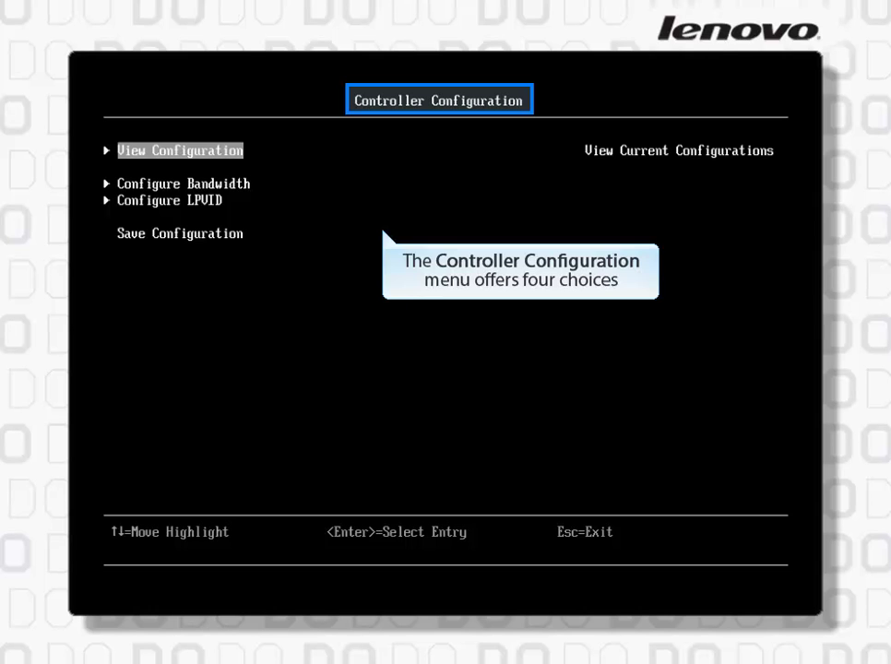
pyautogui.press('Down')
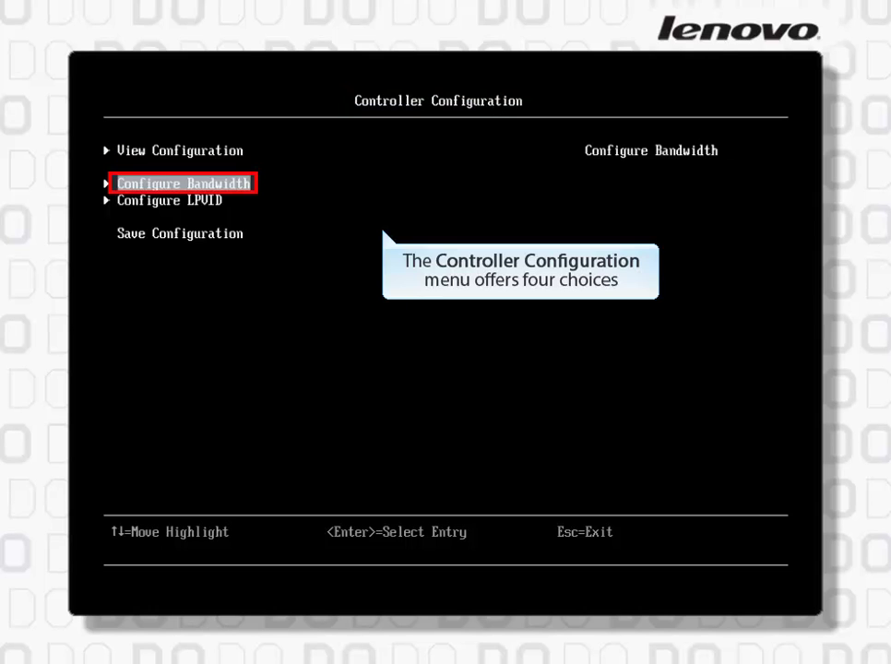
pyautogui.press('Down')
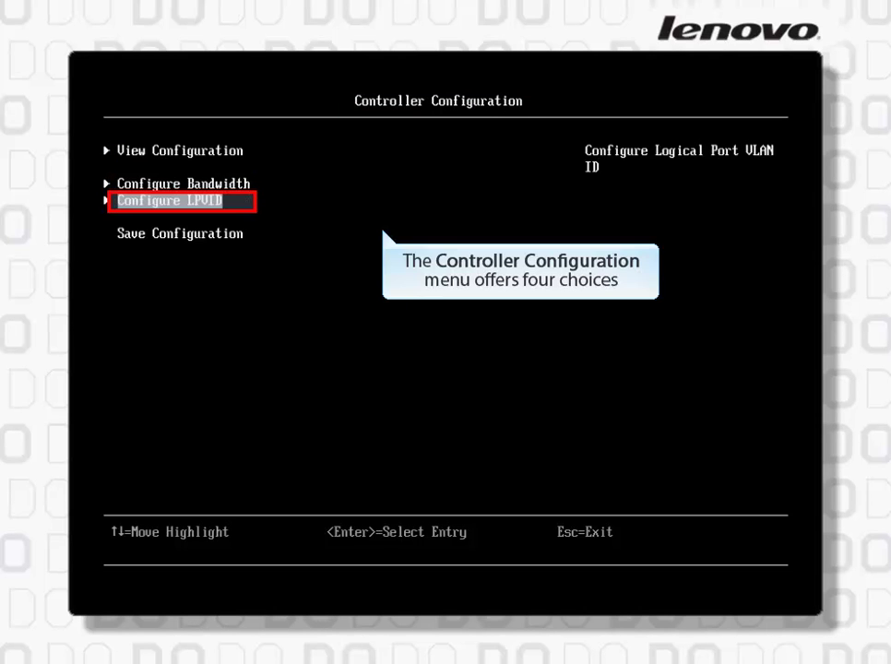
pyautogui.press('Down')
pyautogui.press('Down')
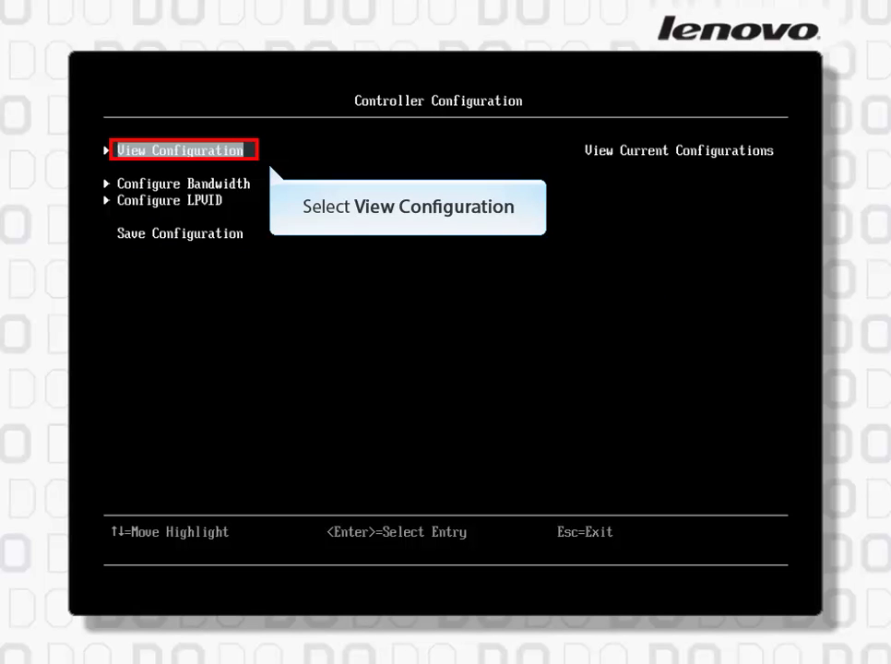
pyautogui.press('Return')
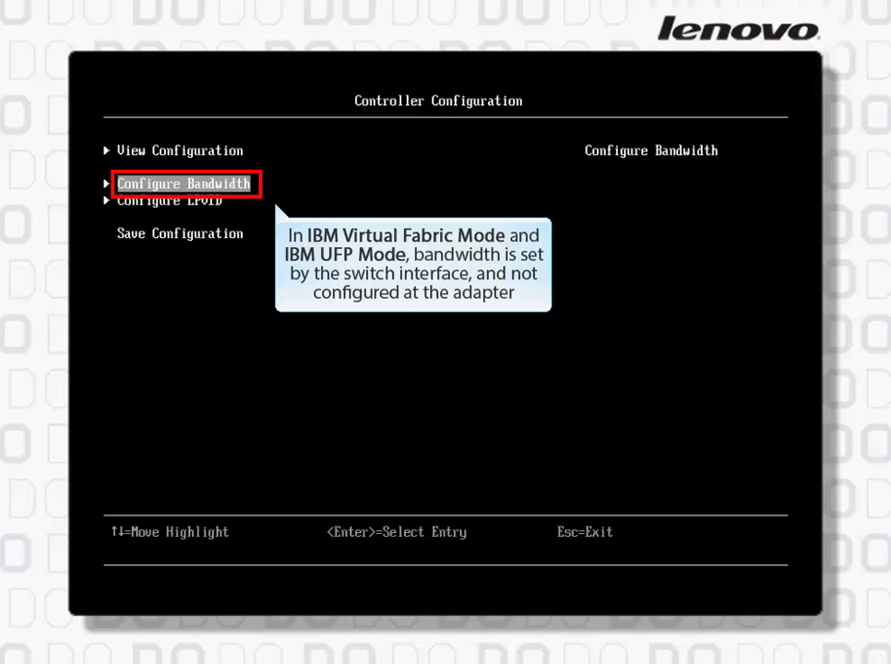
# Review Configure Bandwidth: Functions 0, 2, 4 and 6 at 25 minimum, 100 maximum.
pyautogui.press('Return')
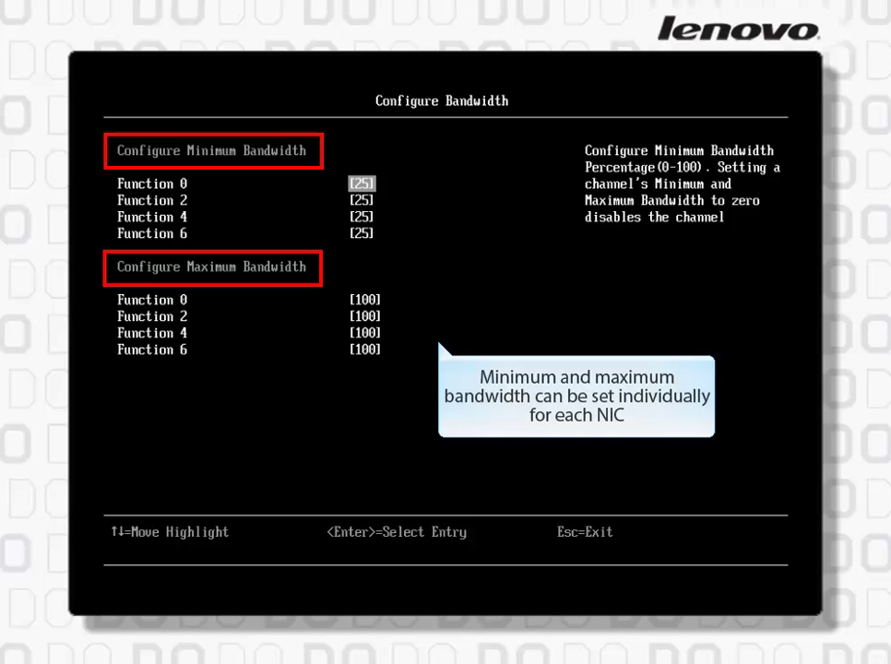
pyautogui.press('Return')
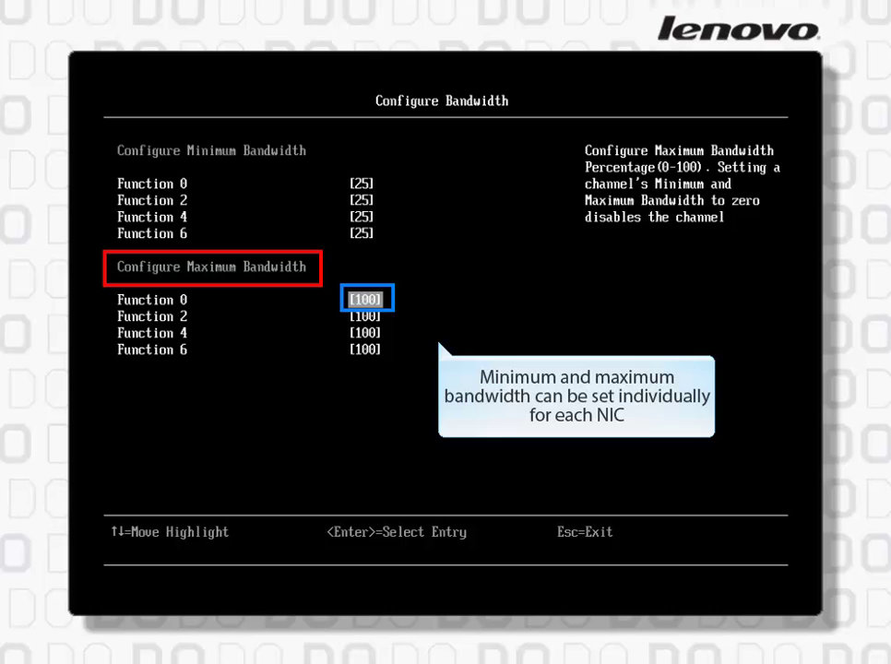
pyautogui.press('Return')
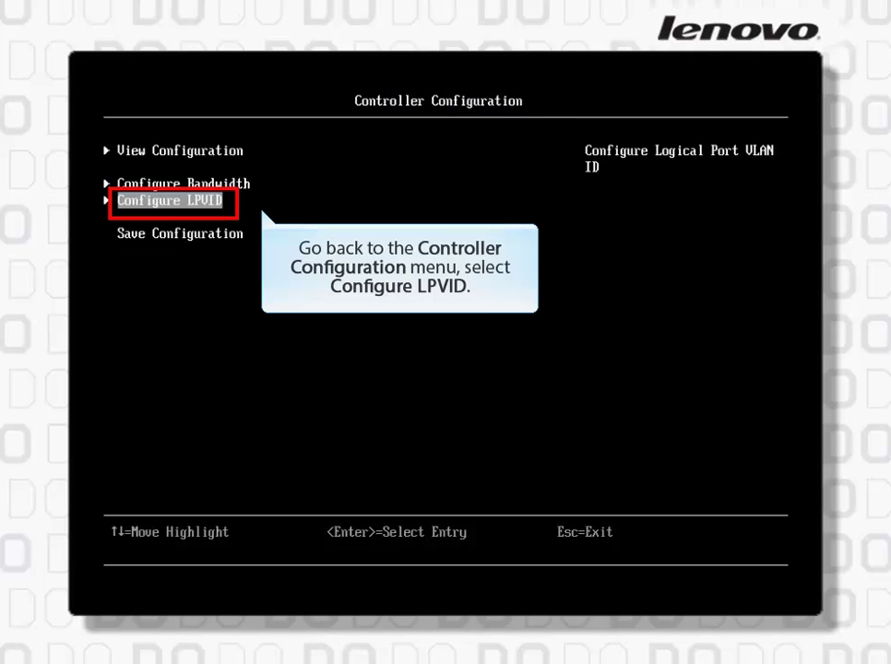
# Enter LPVIDs 10, 20, 40 and 60 for Functions 0, 2, 4 and 6.
pyautogui.press('Return')
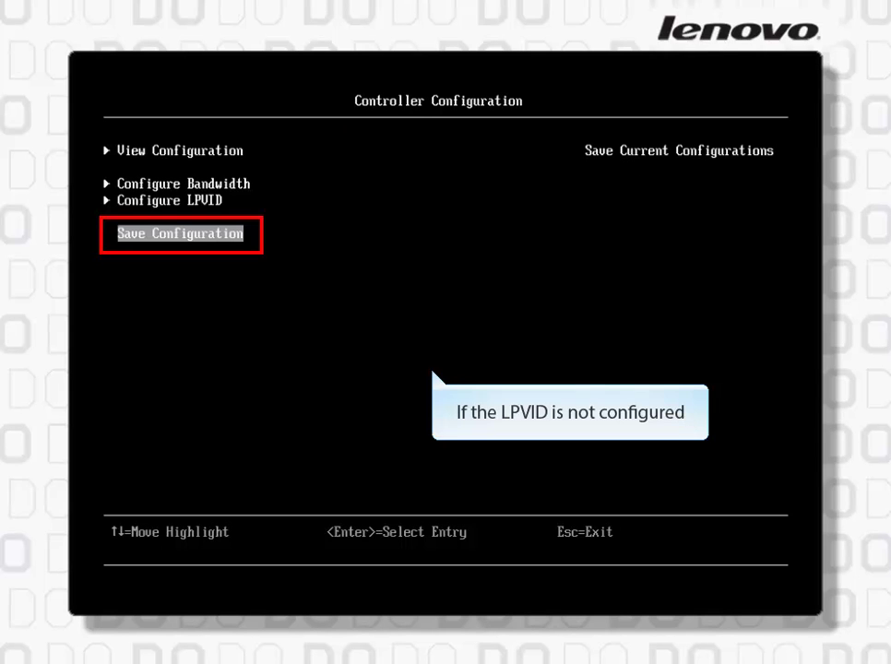
pyautogui.press('Return')
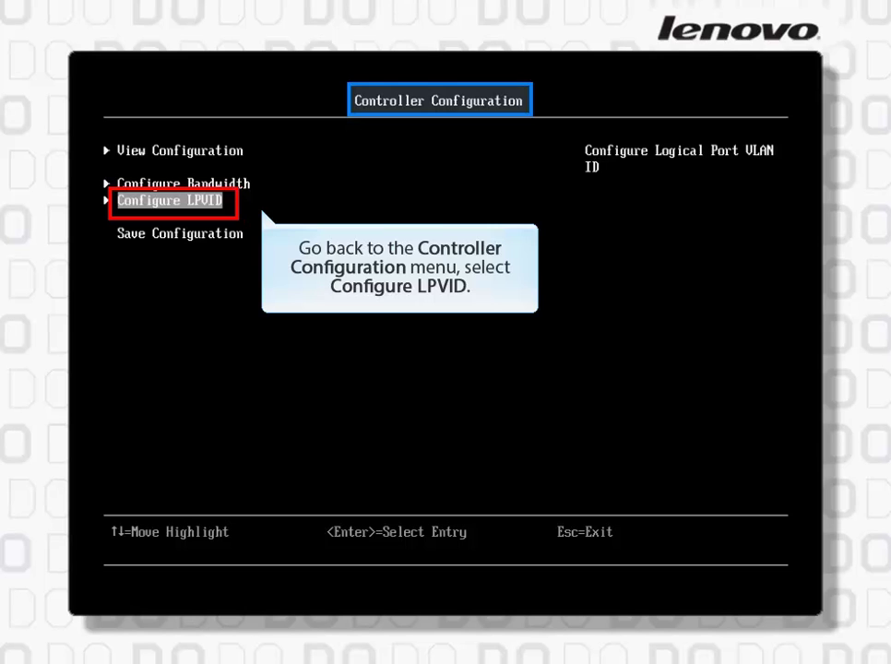
pyautogui.press('Return')
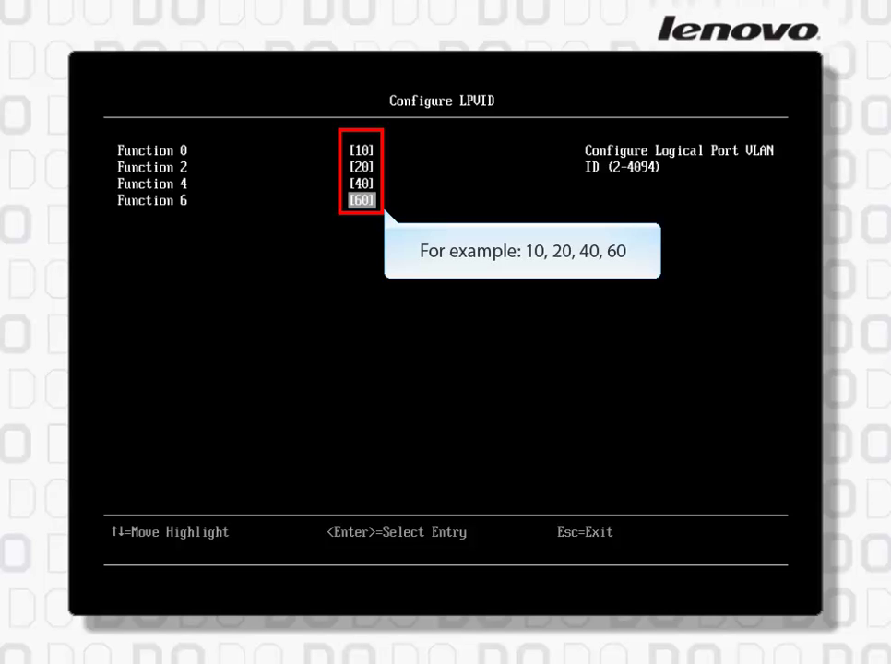
pyautogui.press('Escape')
pyautogui.press('Down')
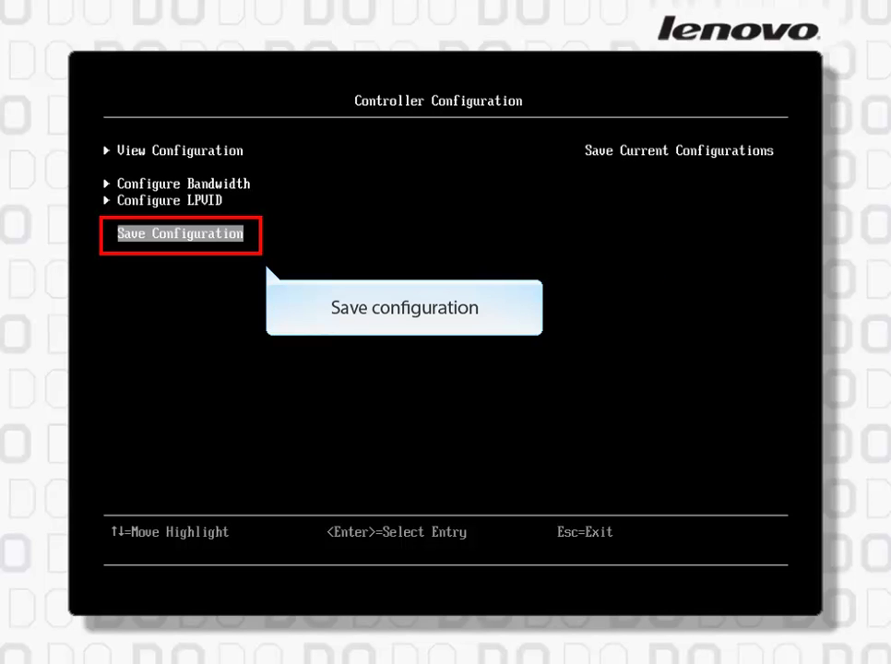
# Confirm LPVIDs 20, 40 and 60 in View Configuration, then back out to the Network menu.
pyautogui.press('Up')
pyautogui.press('Up')
pyautogui.press('Up')
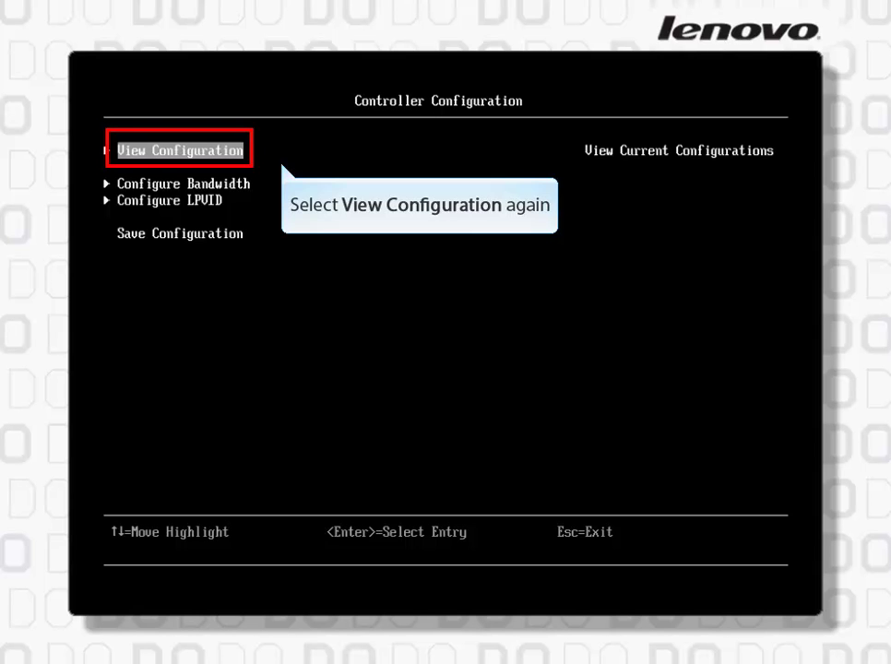
pyautogui.press('Return')
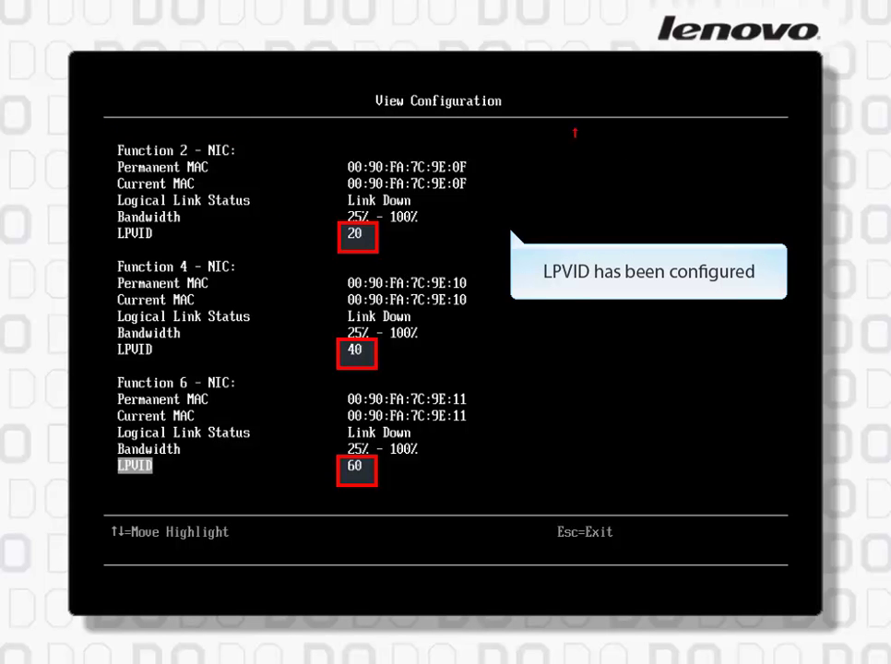
pyautogui.press('Escape')
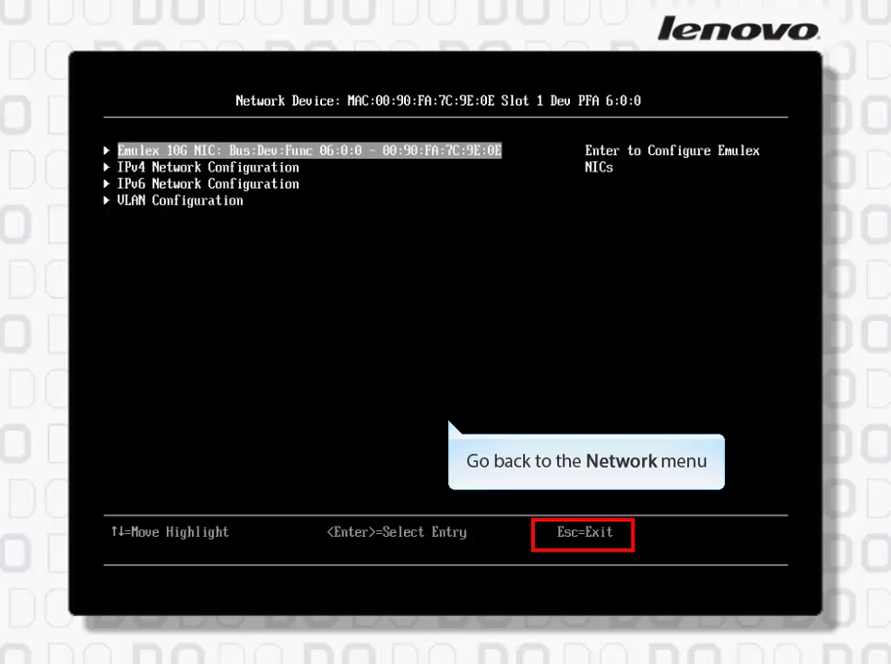
pyautogui.press('Escape')
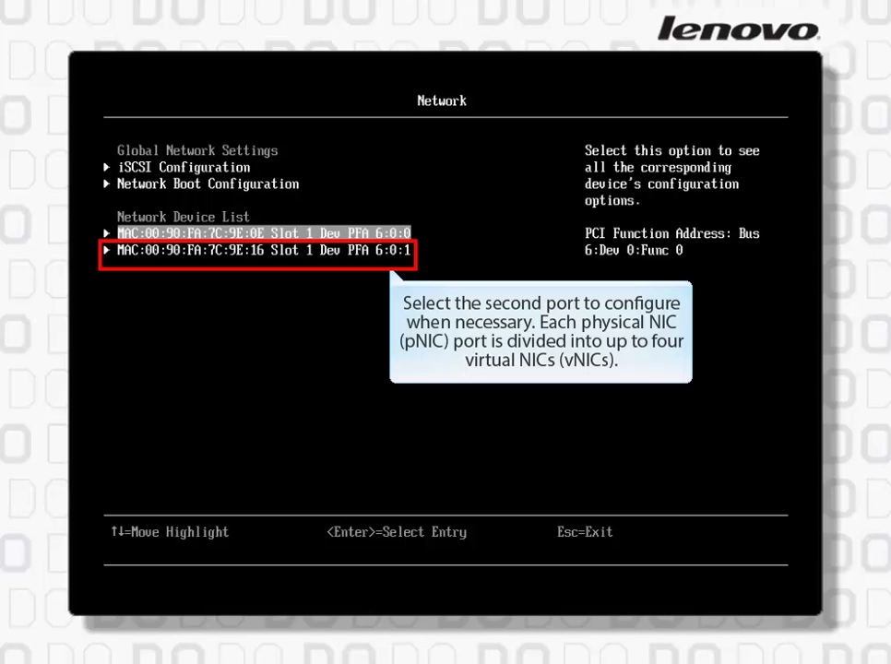
# Open the second port's (6:0:1) Controller Configuration and review its bandwidth settings.
pyautogui.press('Down')
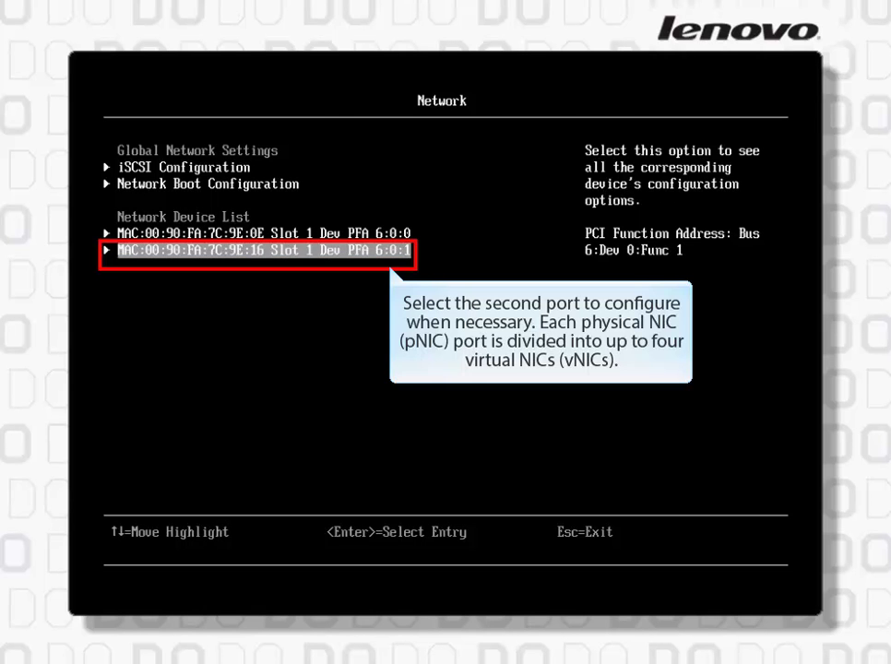
pyautogui.press('Return')
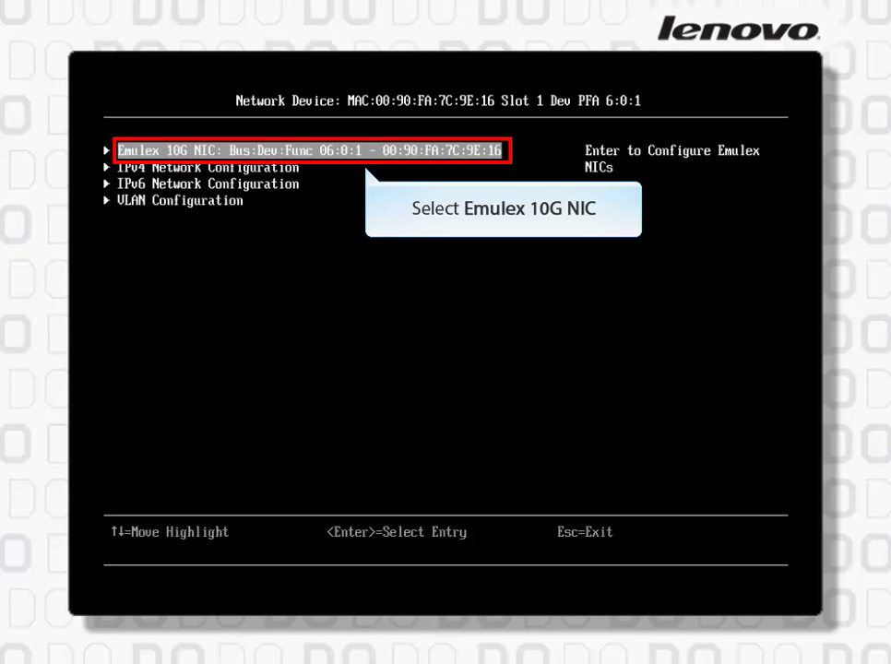
pyautogui.press('Return')
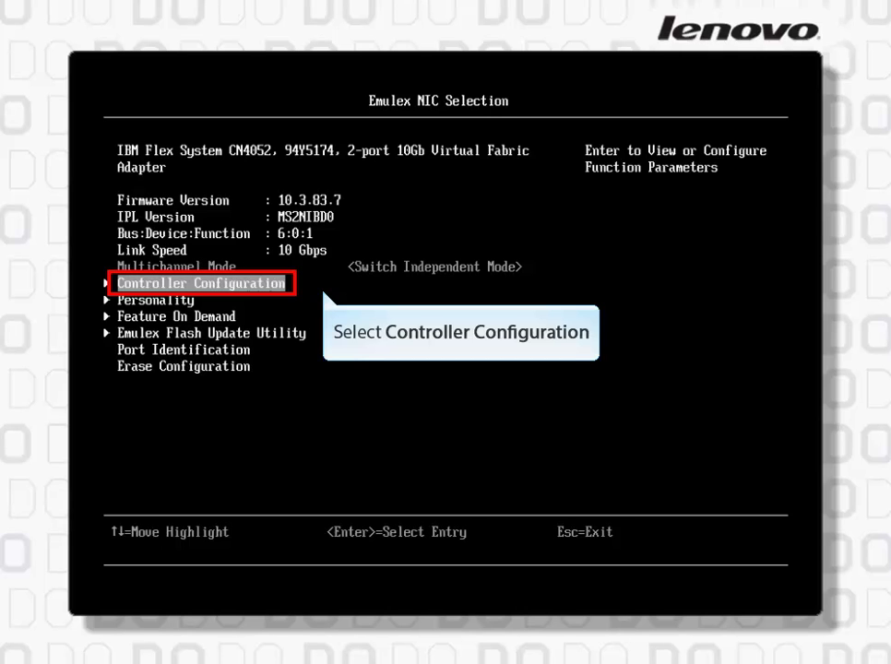
pyautogui.press('Return')
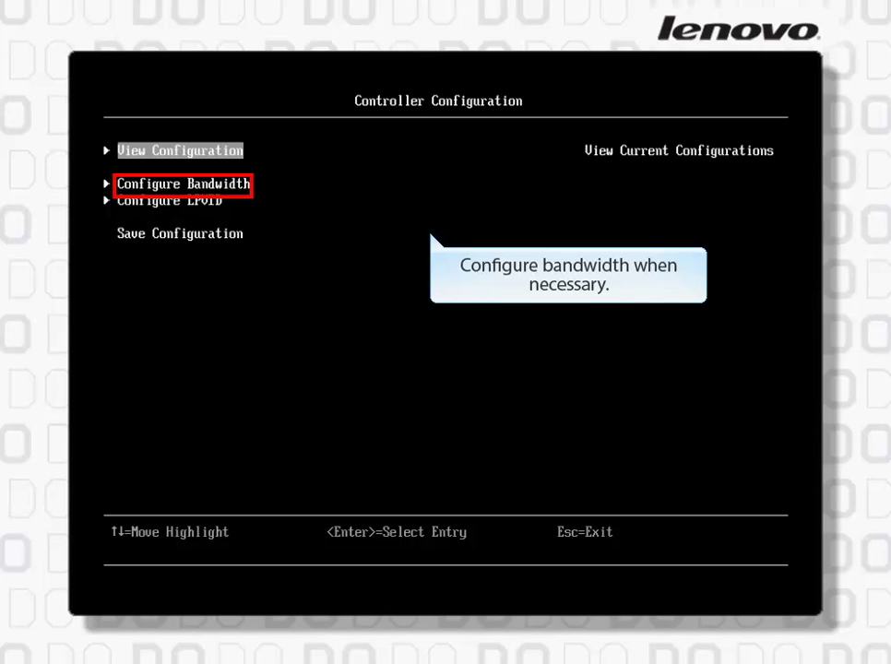
pyautogui.press('Down')
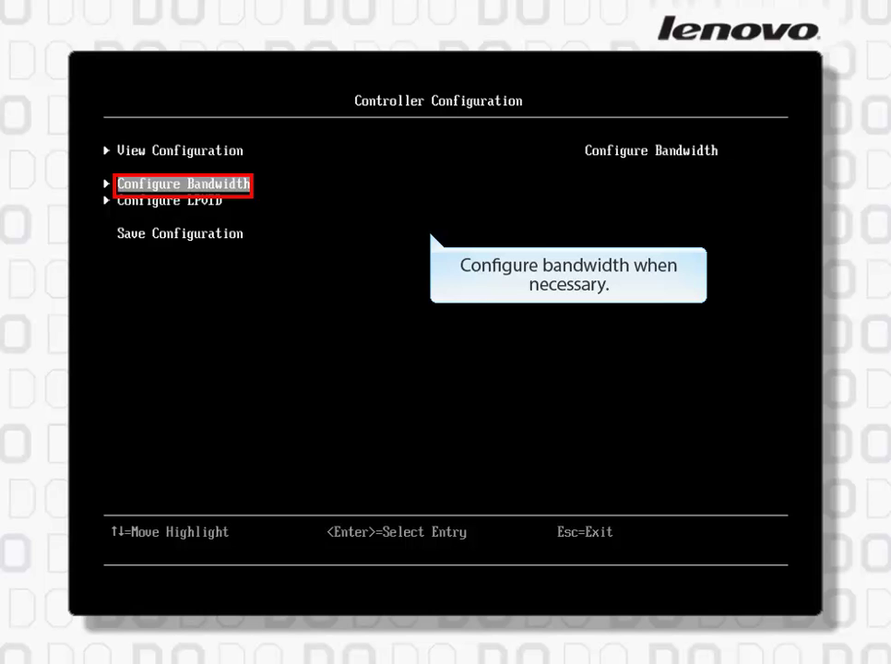
pyautogui.press('Return')
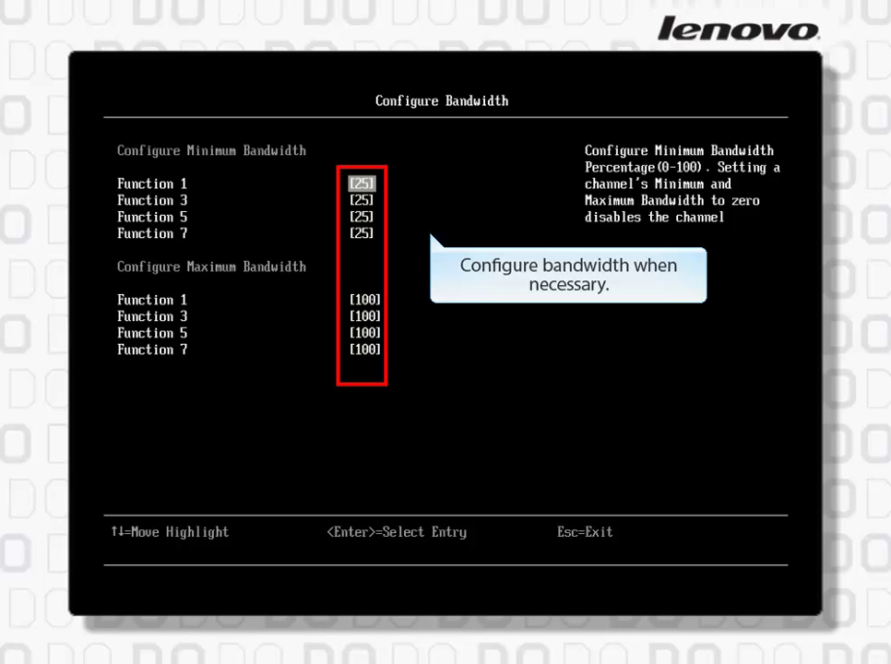
pyautogui.press('Escape')
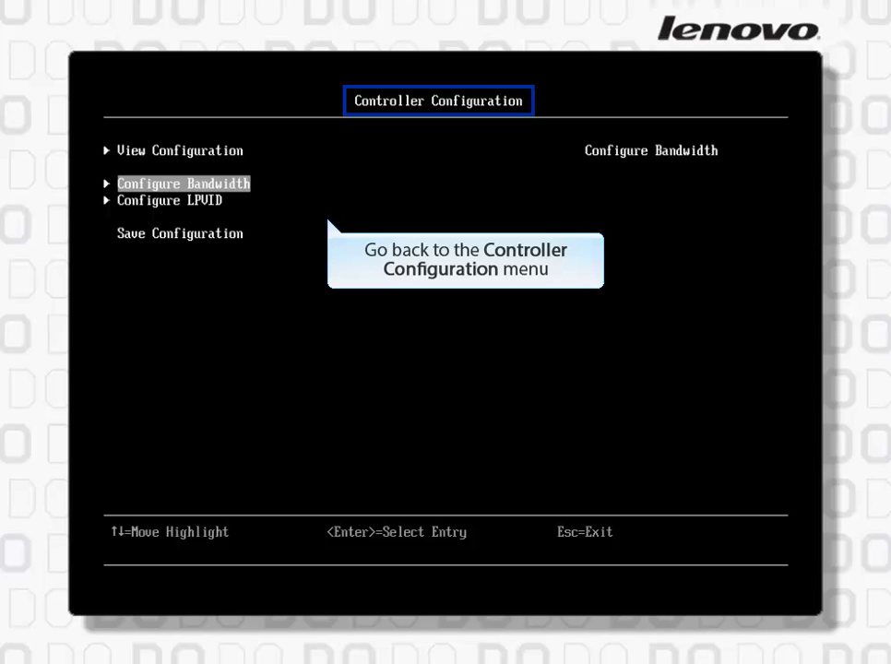
# Enter LPVIDs 11, 13, 15 and 17 for Functions 1, 3, 5 and 7.
pyautogui.press('Down')
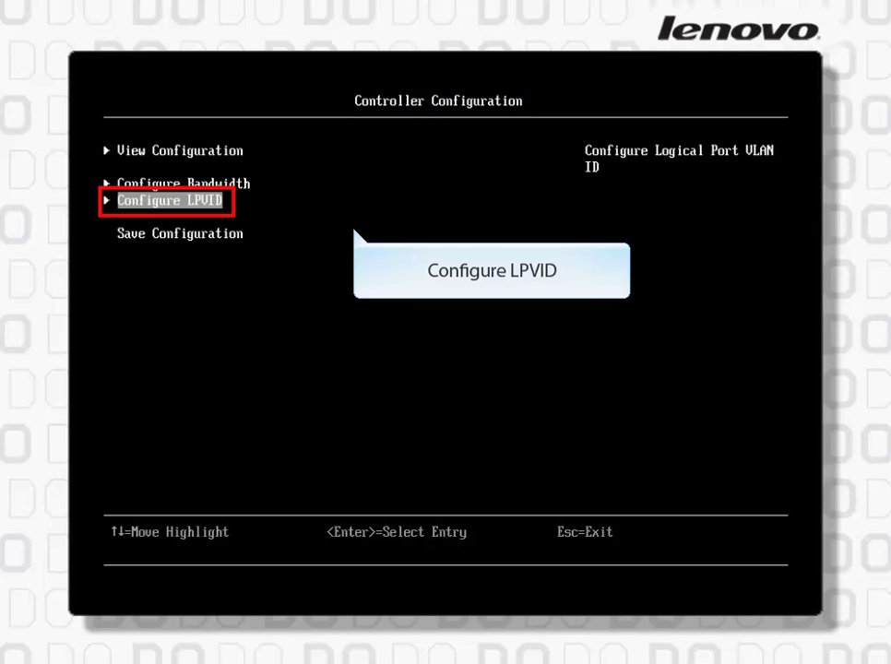
pyautogui.press('Return')
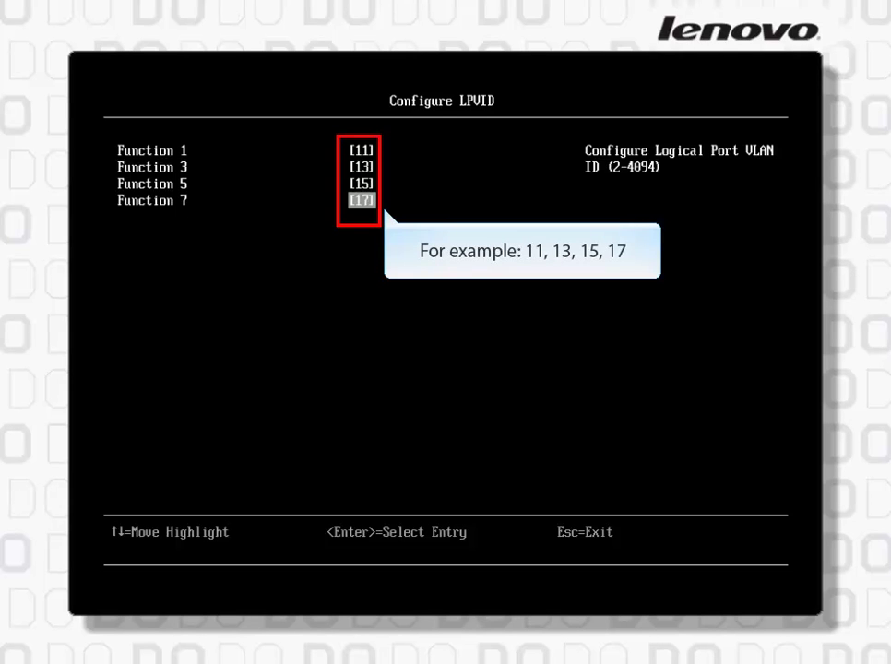
pyautogui.press('Escape')
pyautogui.press('Down')
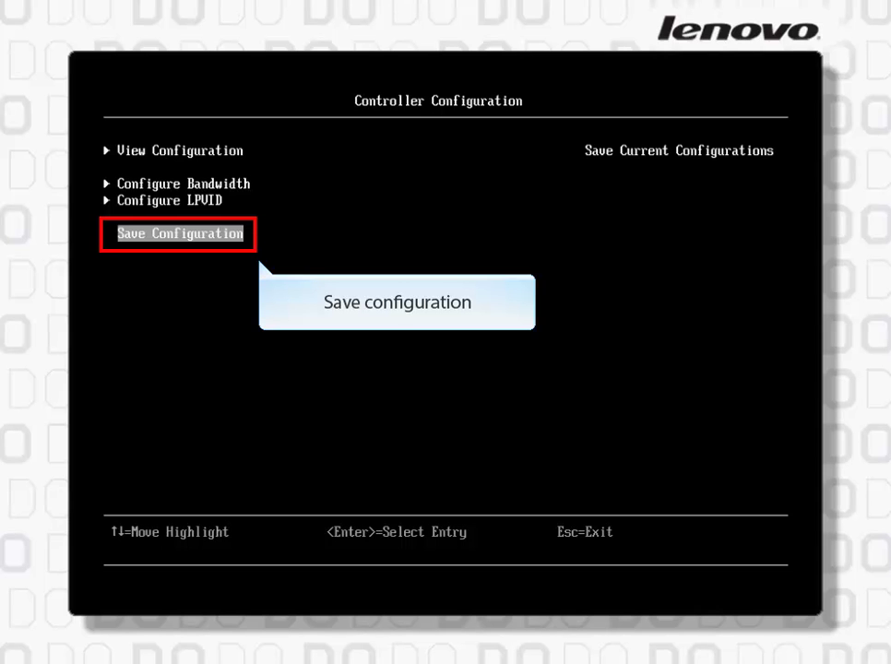
# Check LPVIDs 11, 13, 15 and 17 in View Configuration, then return to Emulex NIC Selection.
pyautogui.press('Up')
pyautogui.press('Up')
pyautogui.press('Up')
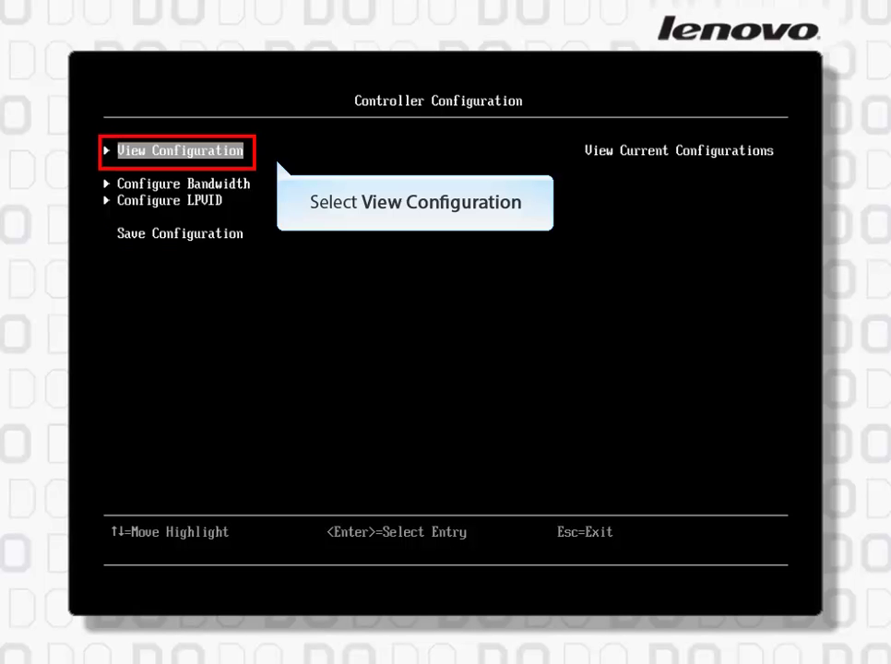
pyautogui.press('Return')
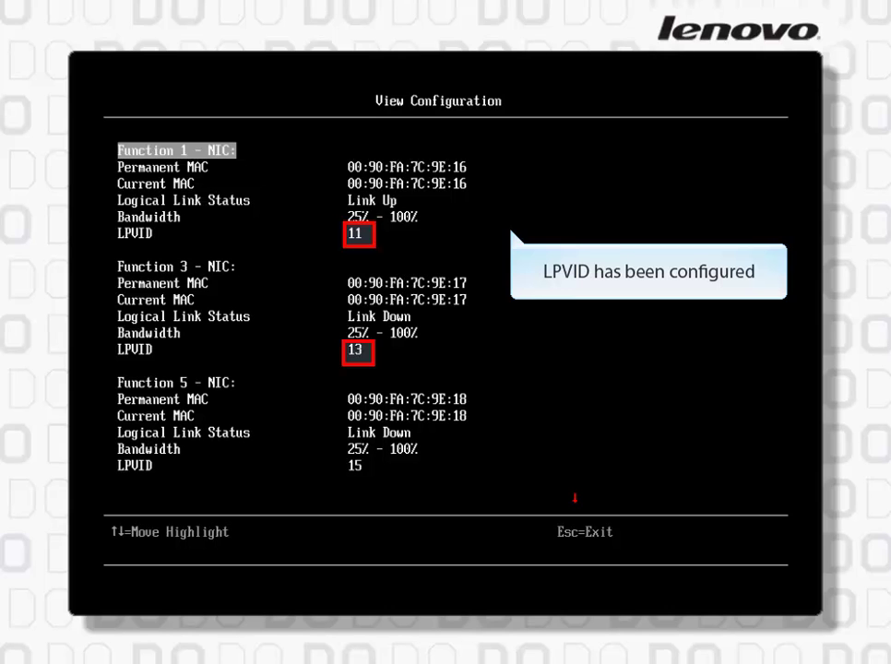
pyautogui.press('Down')
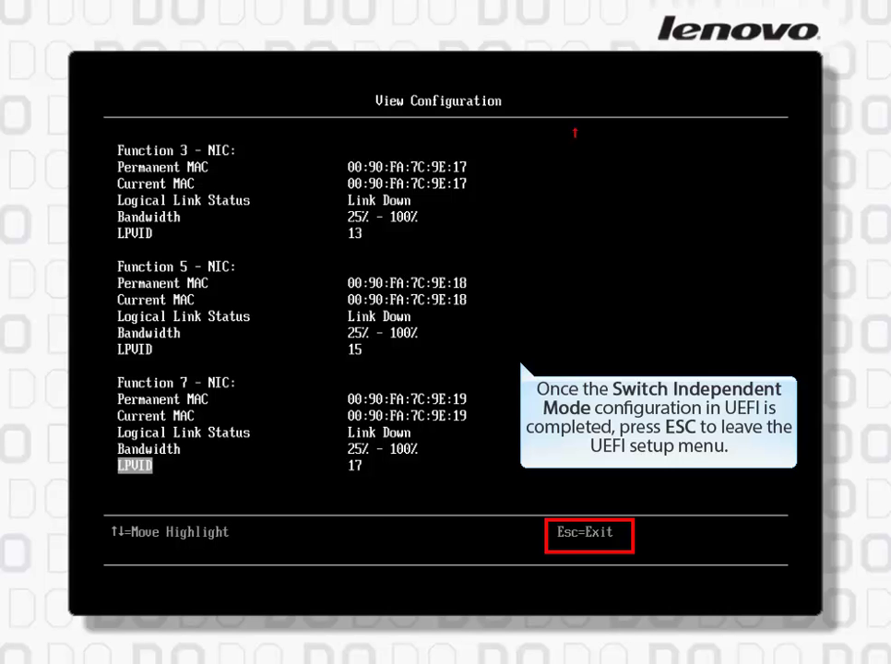
pyautogui.press('Escape')
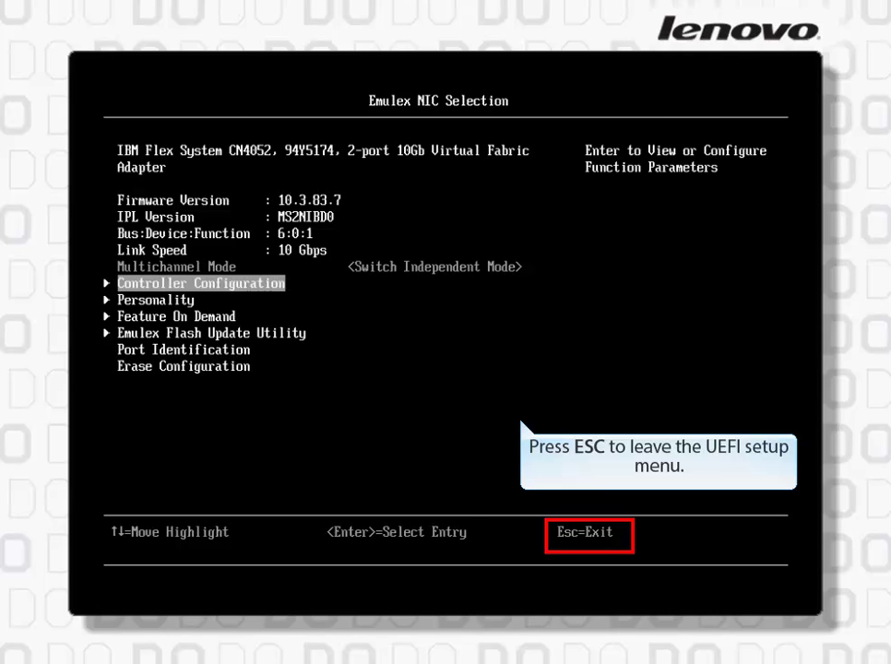
# Back out to the main setup menu and answer Y to save changes and exit.
pyautogui.press('Escape')
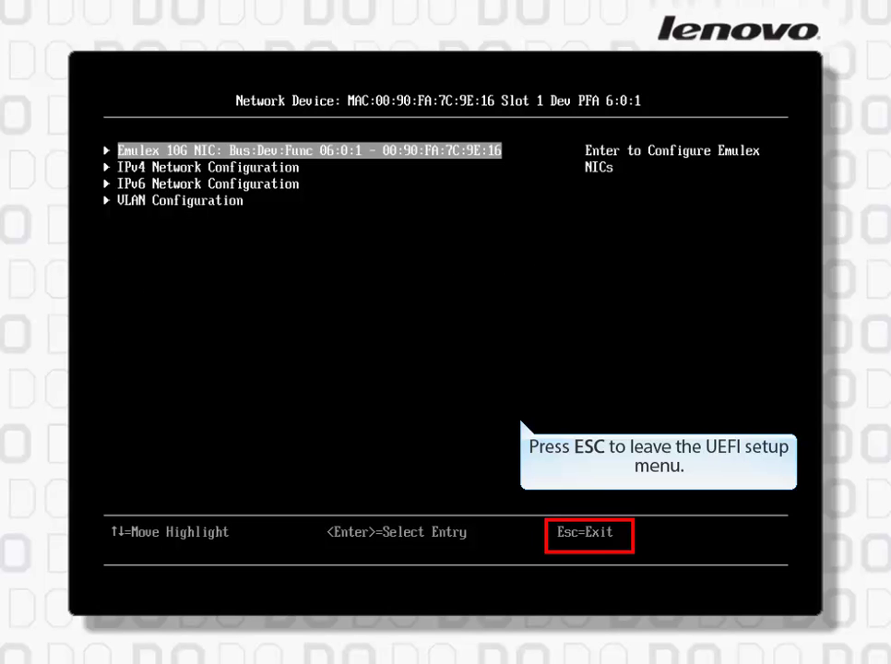
pyautogui.press('Escape')
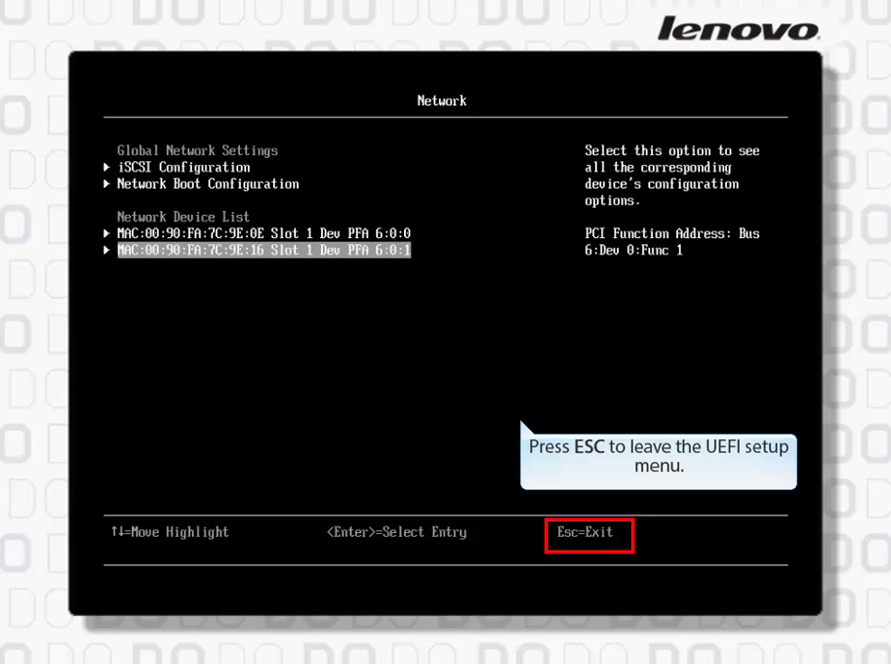
pyautogui.press('Escape')
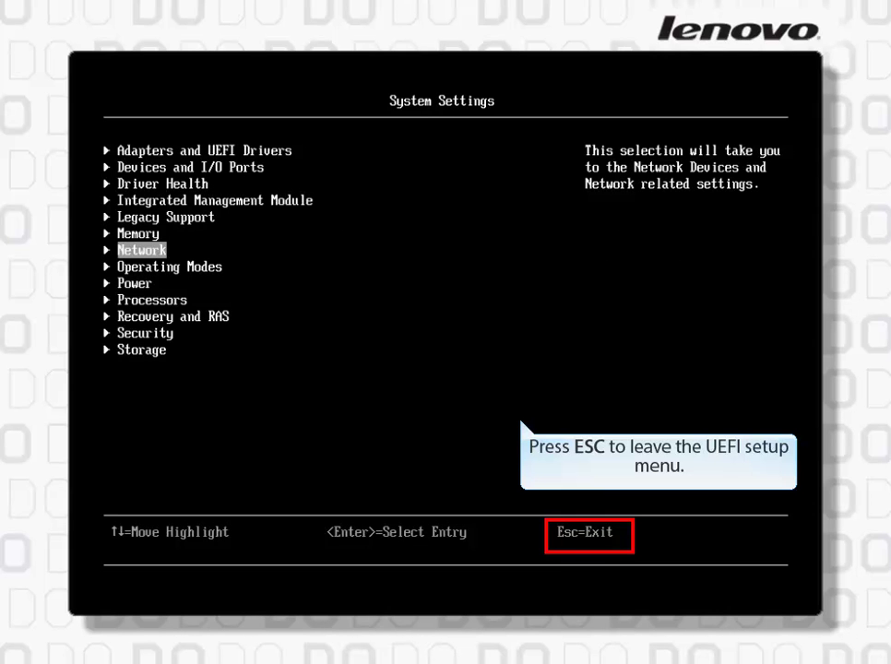
pyautogui.press('Escape')
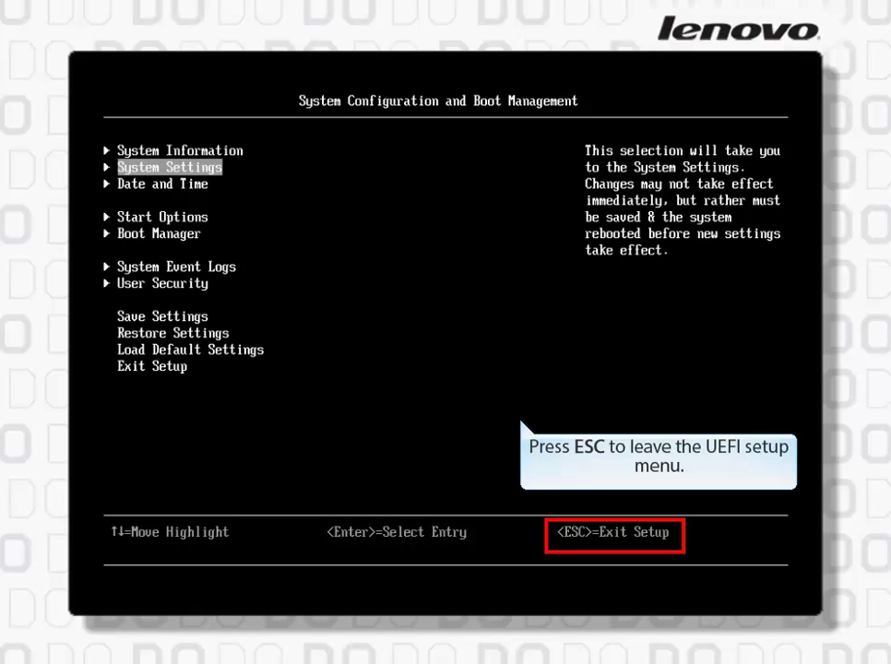
pyautogui.press('Escape')
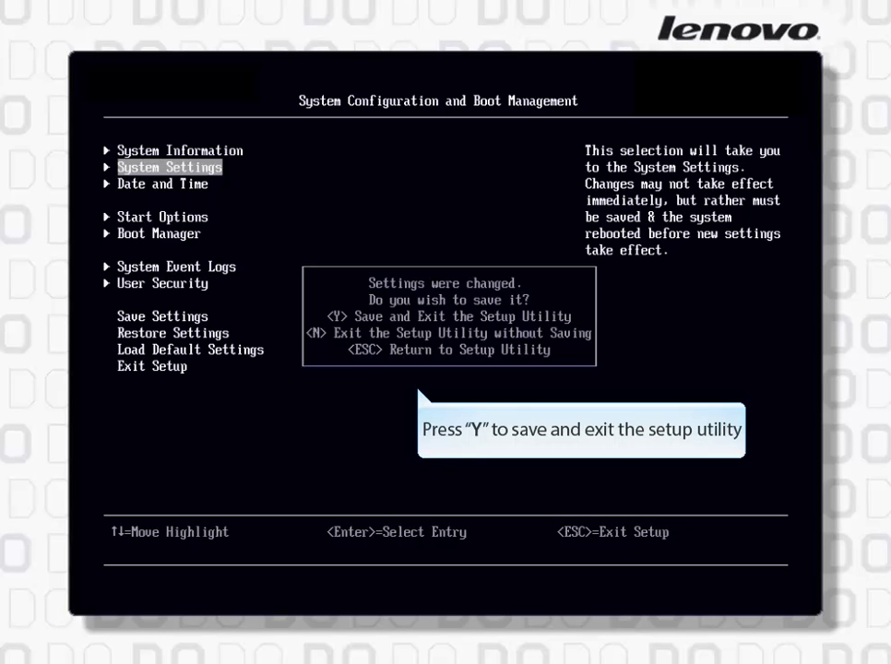
pyautogui.press('y')
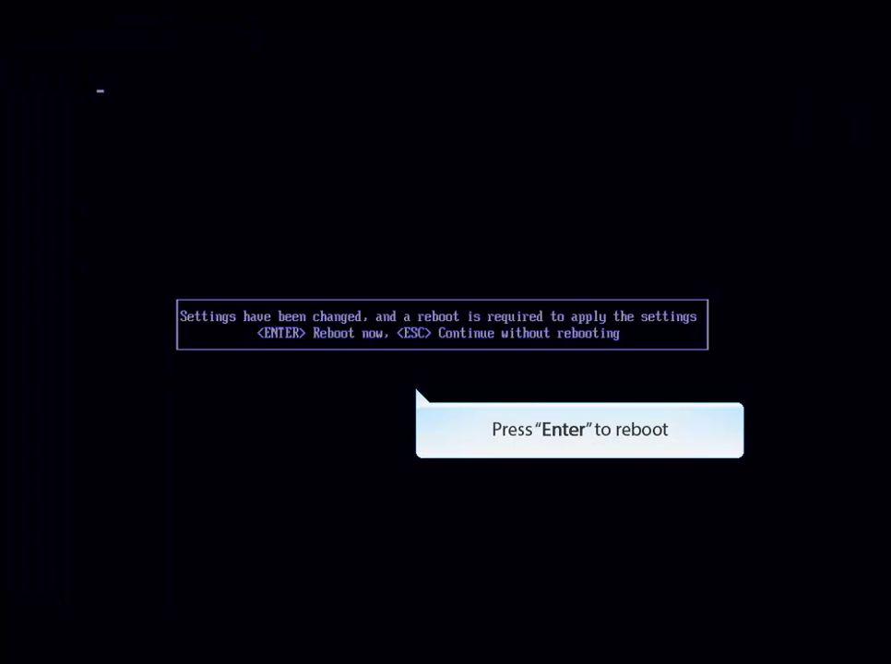
# Reboot the server now and enter Setup with F1 during boot.
pyautogui.press('Return')
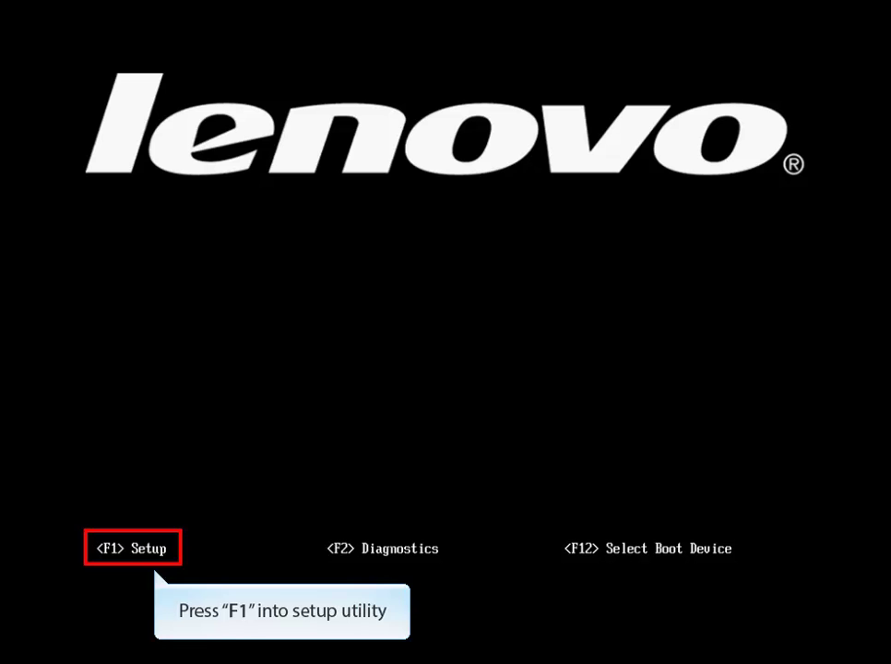
pyautogui.press('F1')
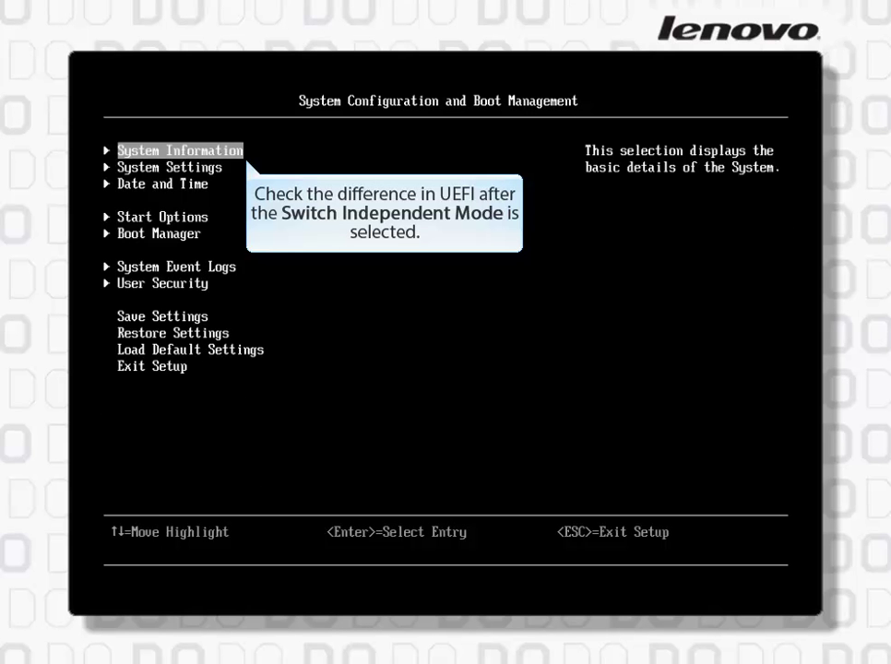
# Go to System Settings > Network and select the first MAC entry among devices 6:0:0–6:0:7.
pyautogui.press('Down')
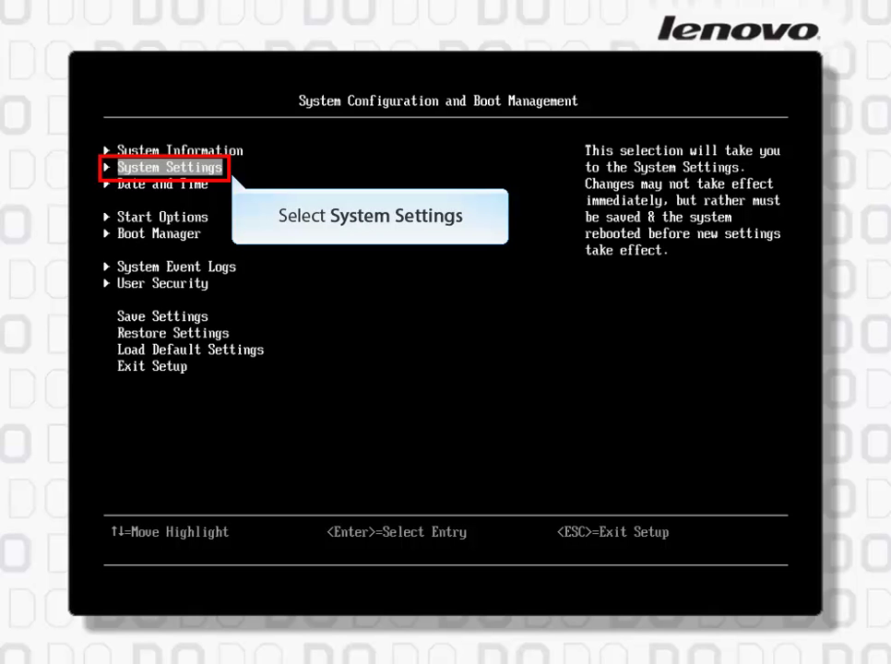
pyautogui.press('Return')
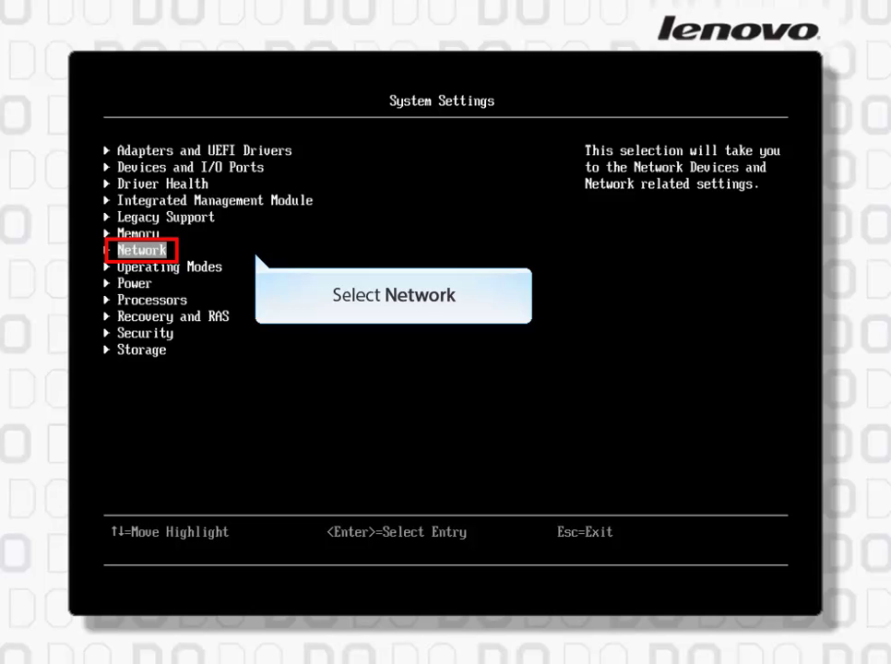
pyautogui.press('Return')
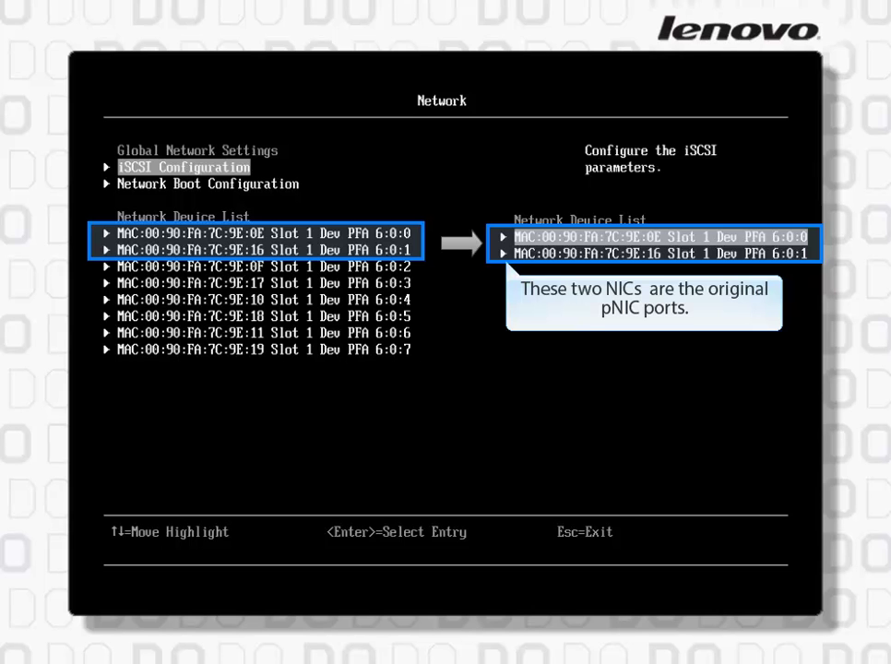
pyautogui.press('Down')
pyautogui.press('Down')
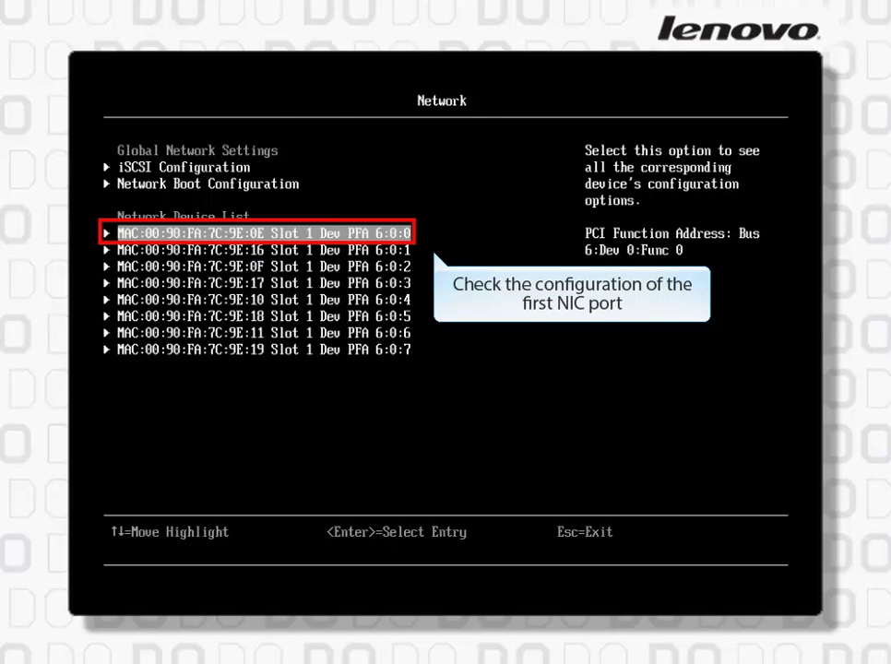
pyautogui.press('Return')
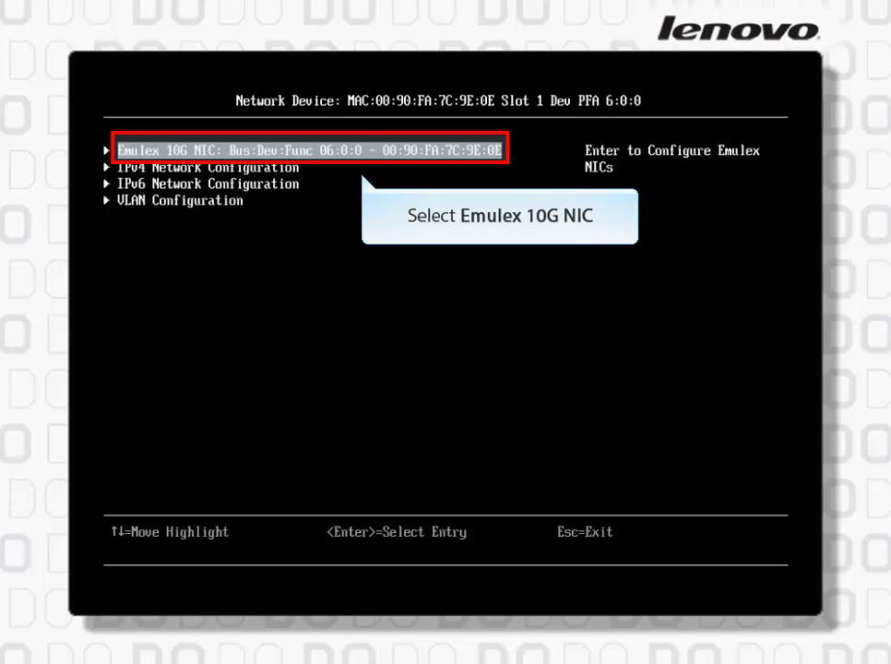
pyautogui.press('Return')
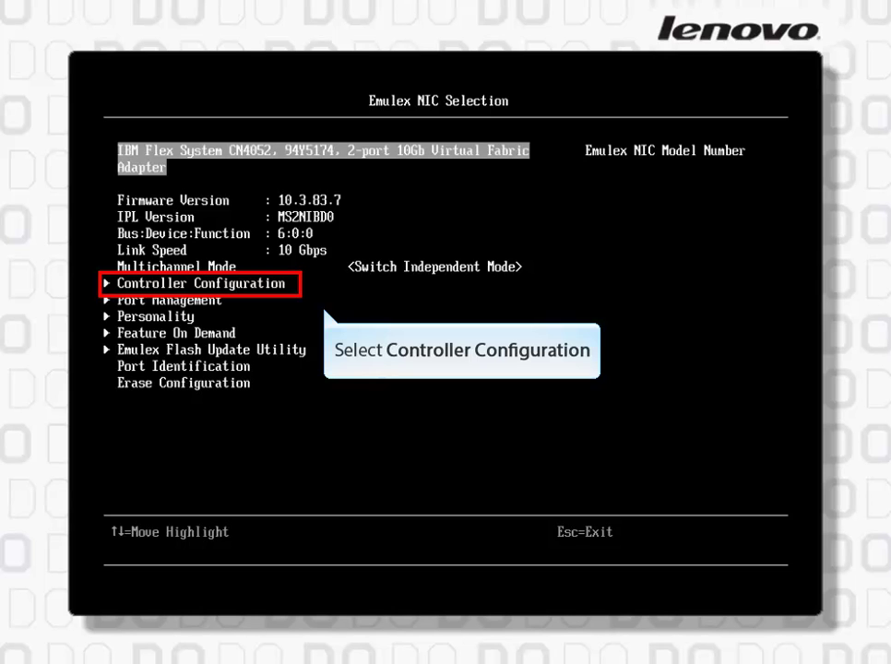
pyautogui.press('Down')
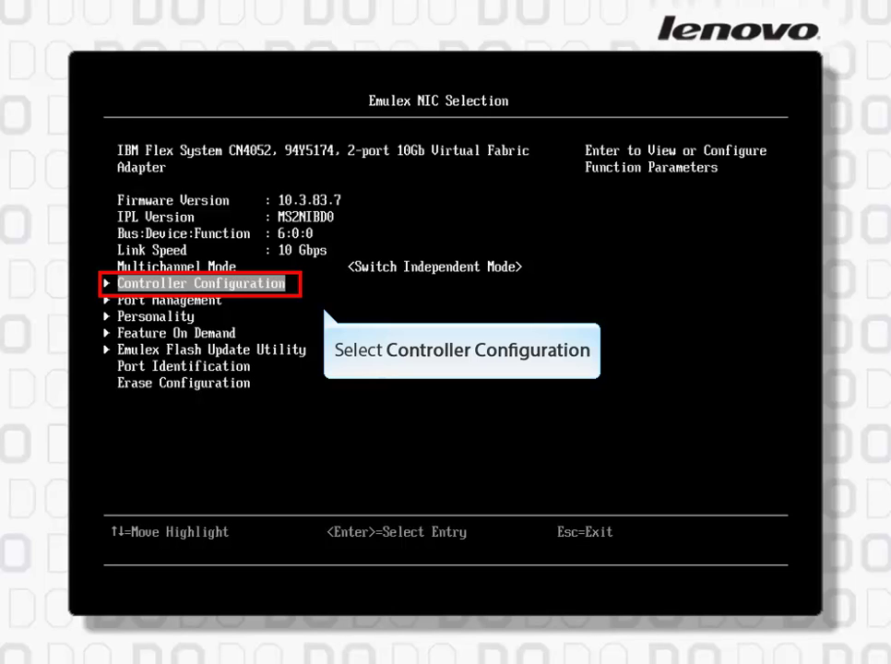
pyautogui.press('Return')
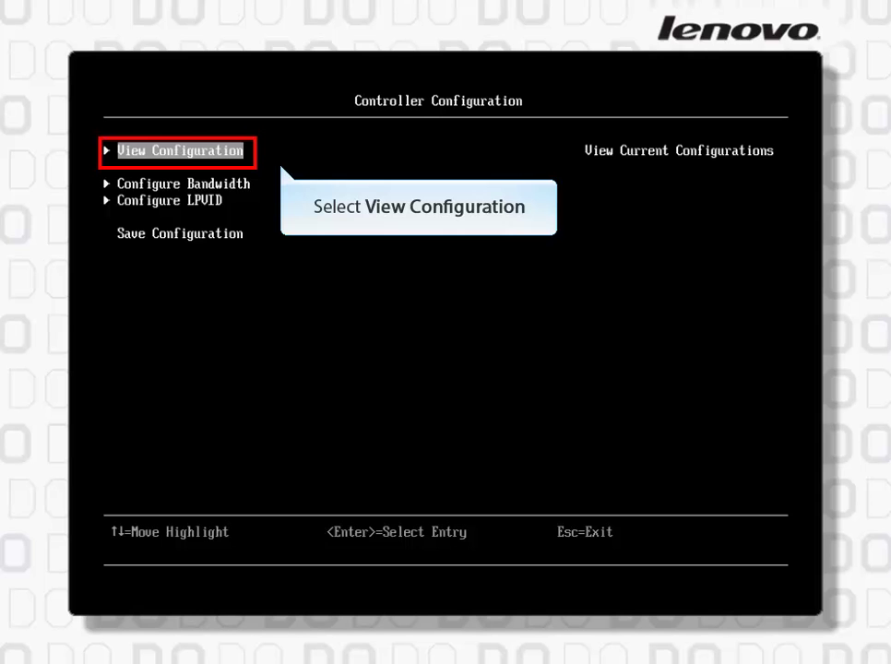
pyautogui.press('Return')
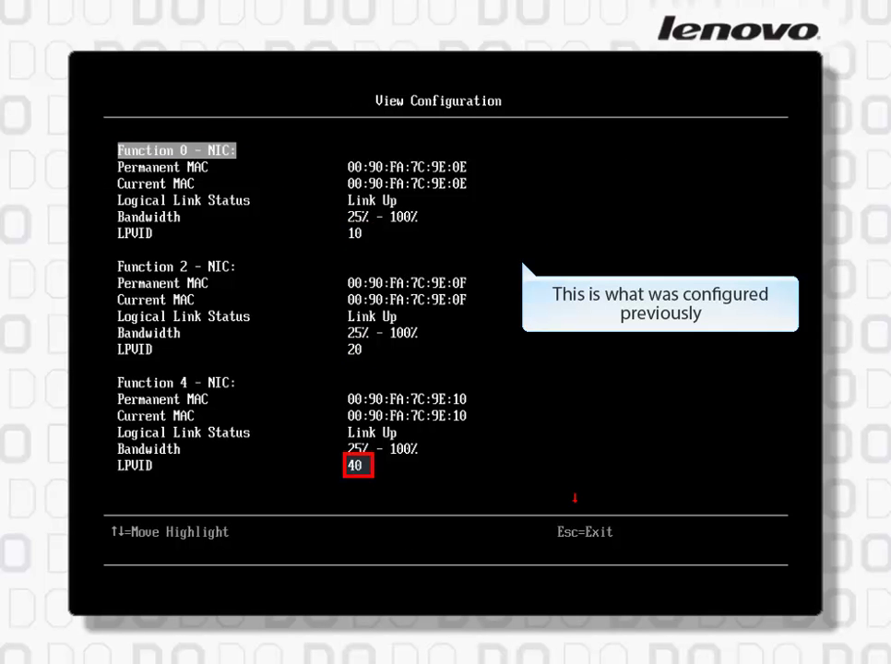
pyautogui.press('Up')
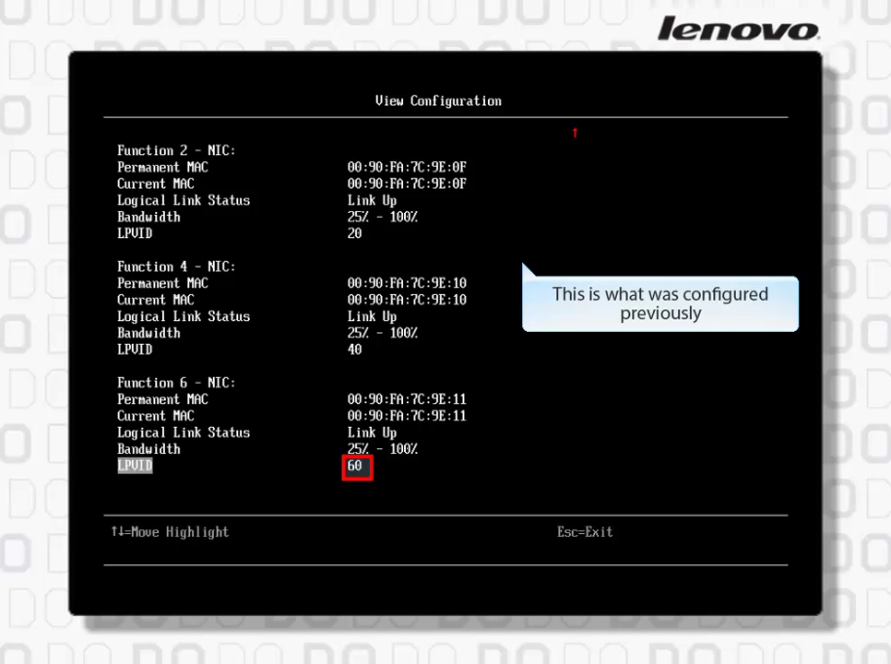
pyautogui.press('Escape')
pyautogui.press('Down')
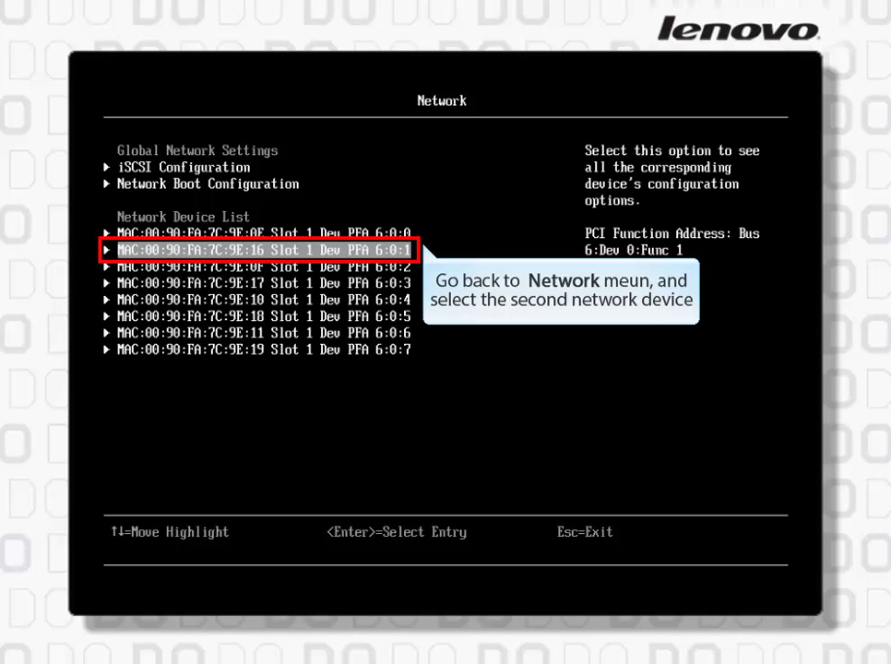
# Review port two's Emulex 10G vNIC configuration, including Function 7's LPVID, then open vNIC PFA 6:0:2.
pyautogui.press('Return')
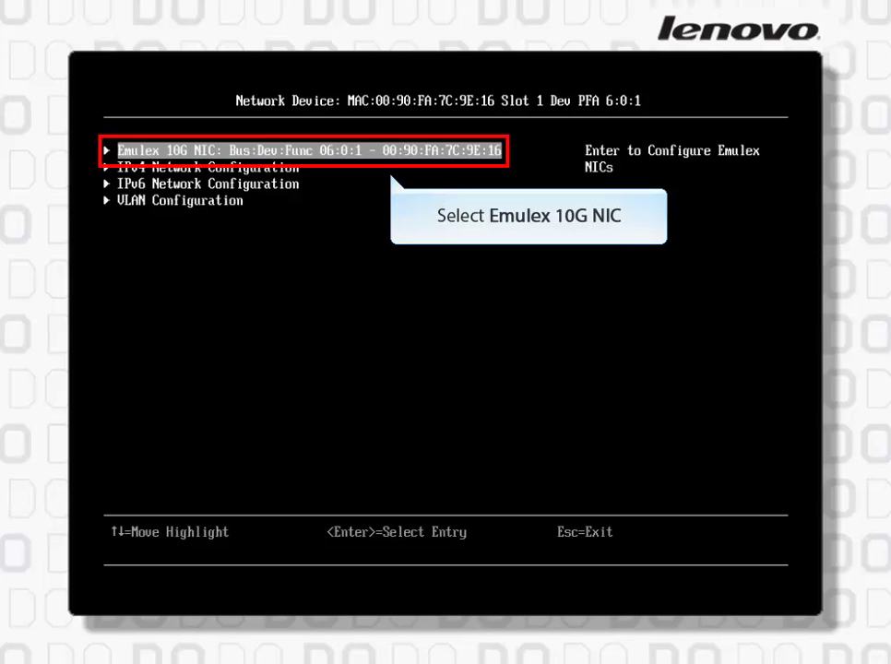
pyautogui.press('Return')
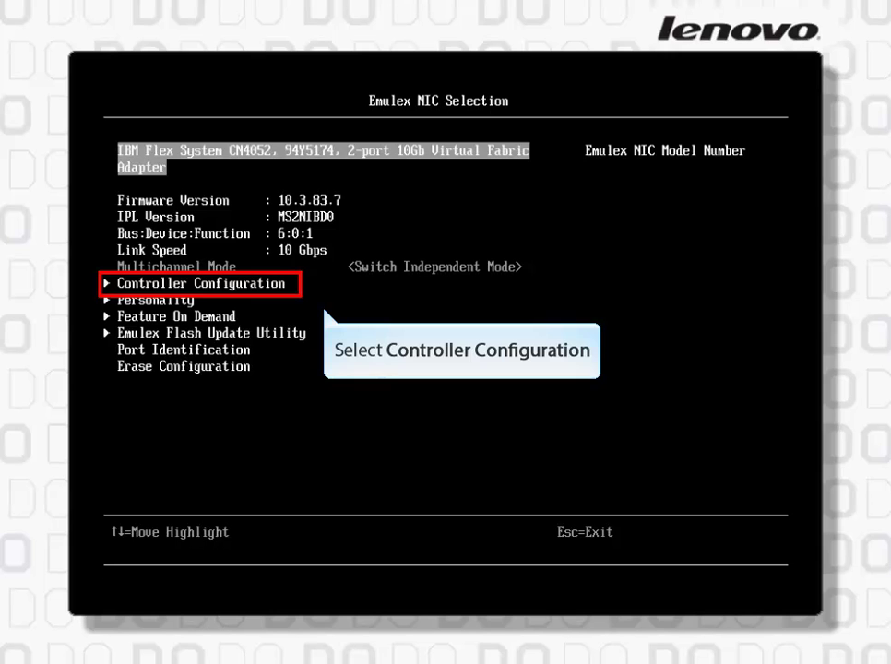
pyautogui.press('Down')
pyautogui.press('Return')
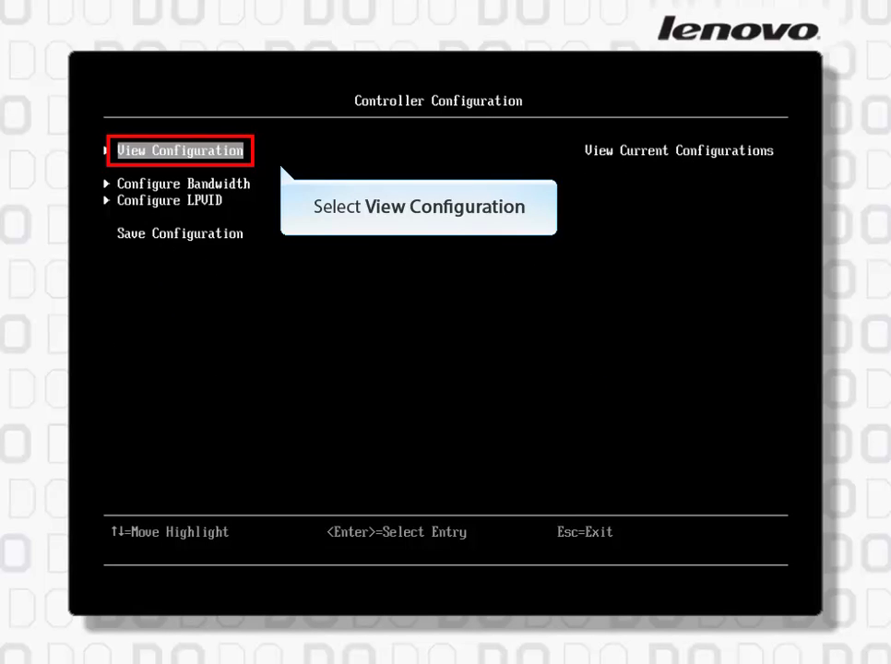
pyautogui.press('Return')
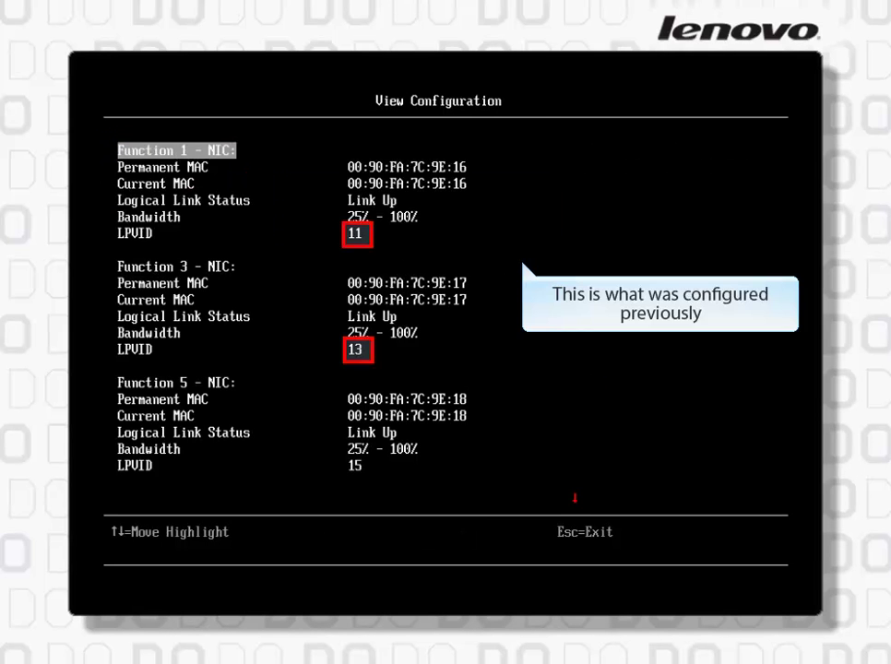
pyautogui.press('pagedown')
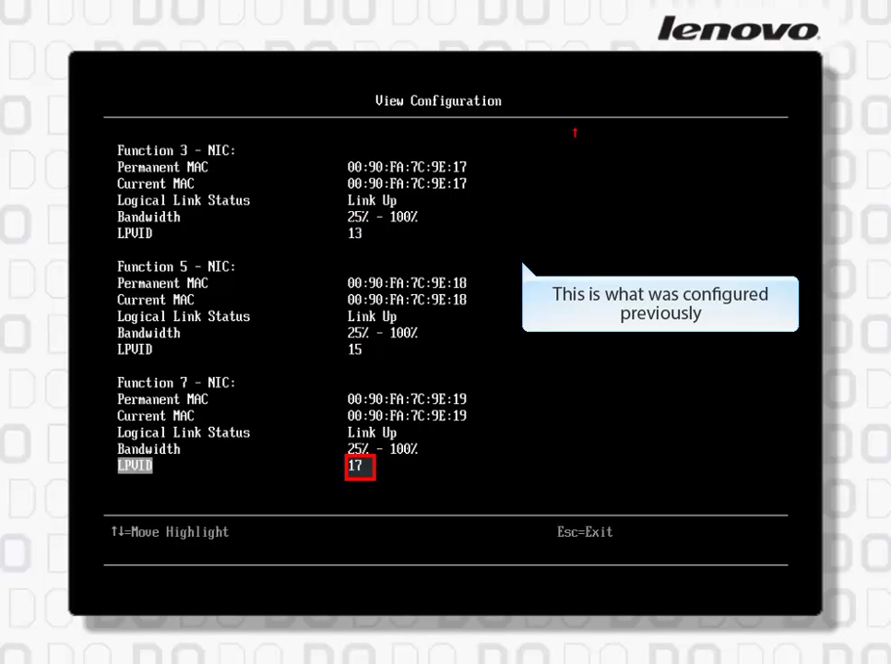
pyautogui.press('Escape')
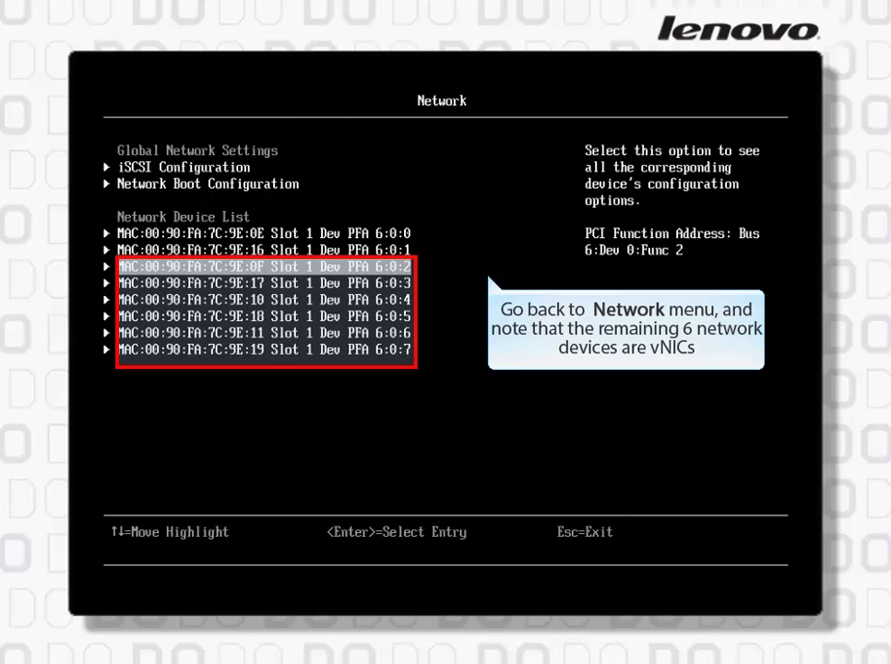
pyautogui.press('Return')
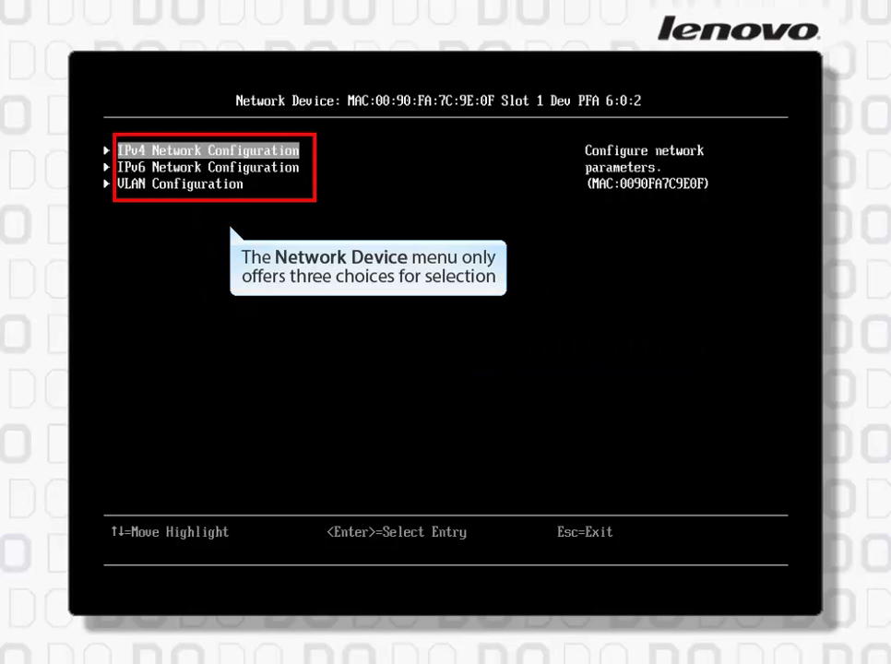